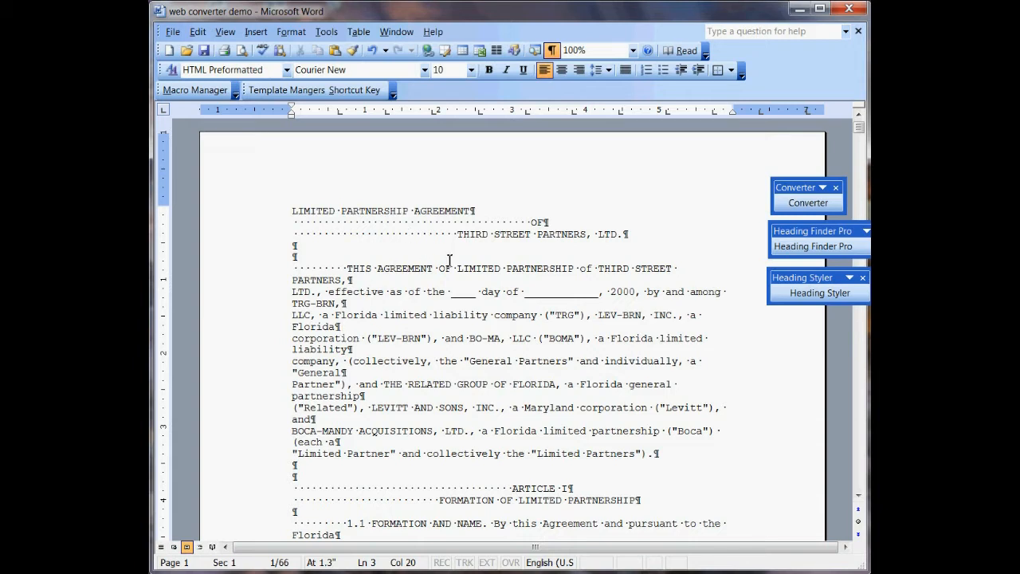
Run the Web Converter on the current document, combining broken lines into single paragraphs and replacing extra paragraph marks.
left_click(405, 351)
left_click(793, 204)
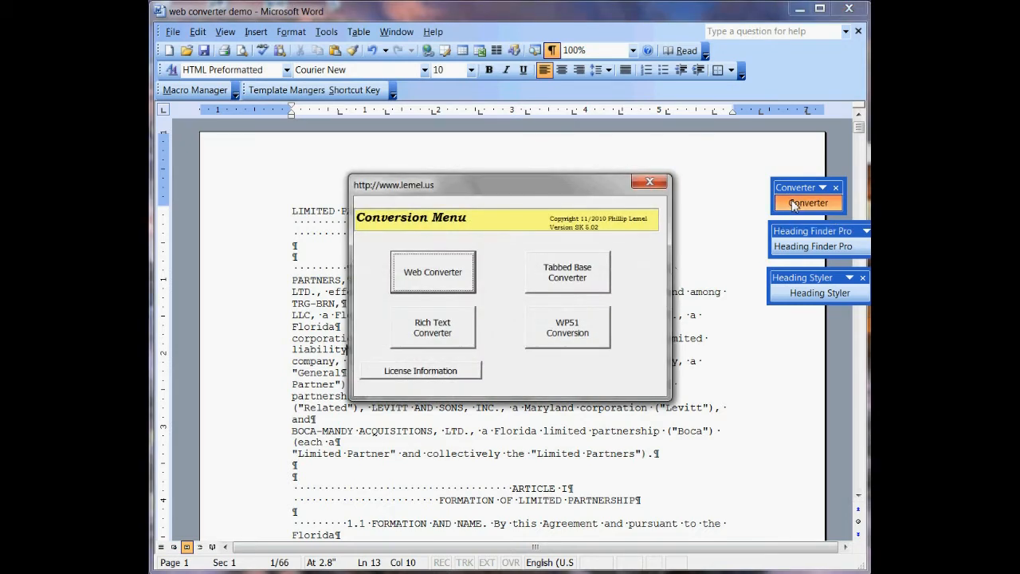
left_click(450, 274)
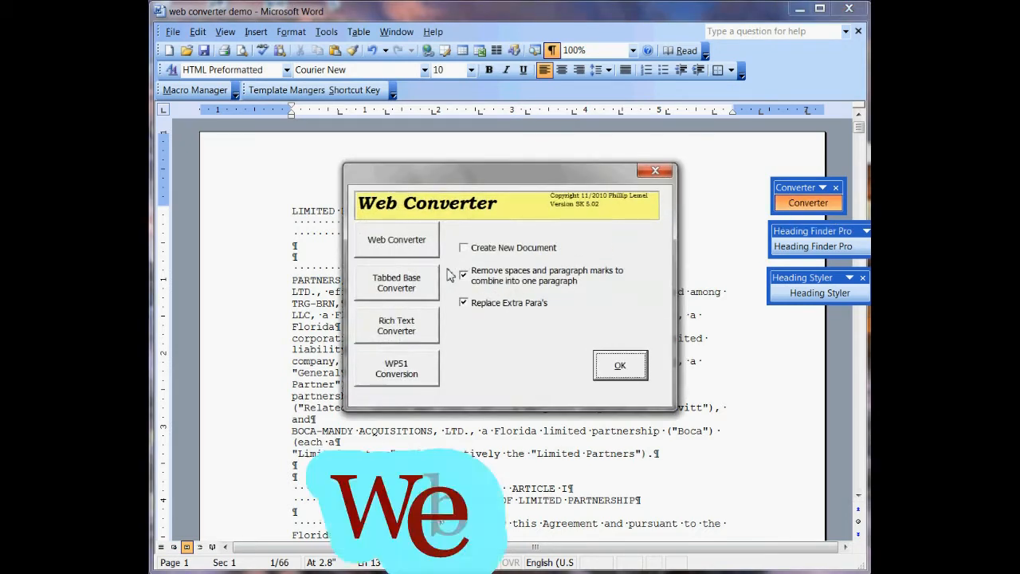
left_click(618, 368)
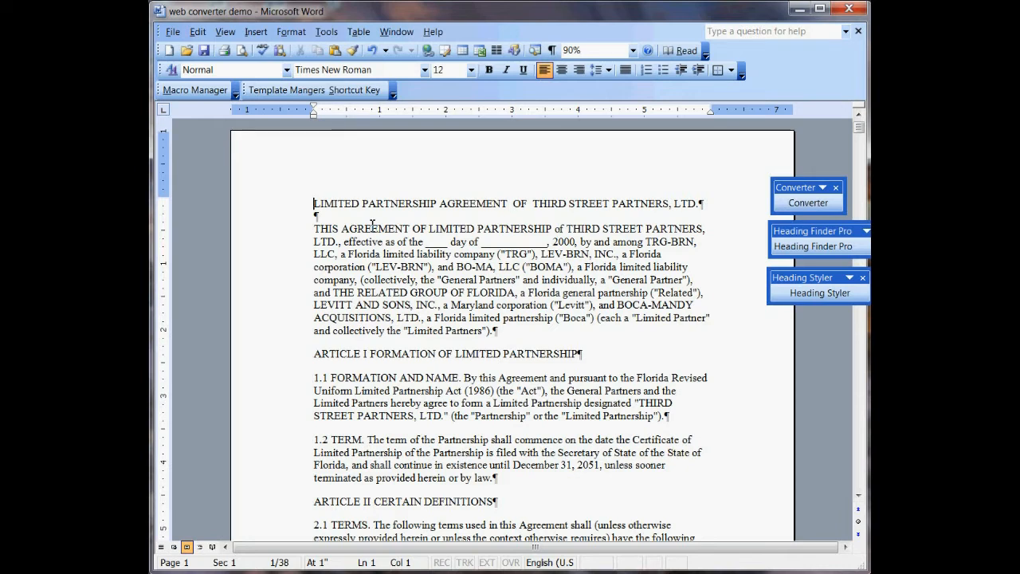
Apply the Body Text First Indent style to the whole document and view the Business Shortcut Keyboard schemes.
key("ctrl+a")
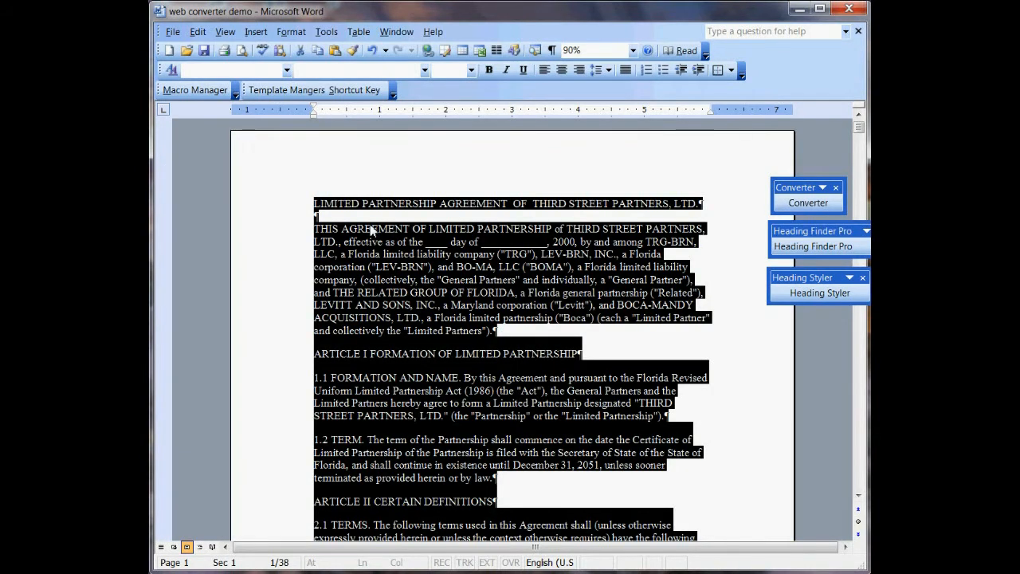
key("ctrl+shift+s")
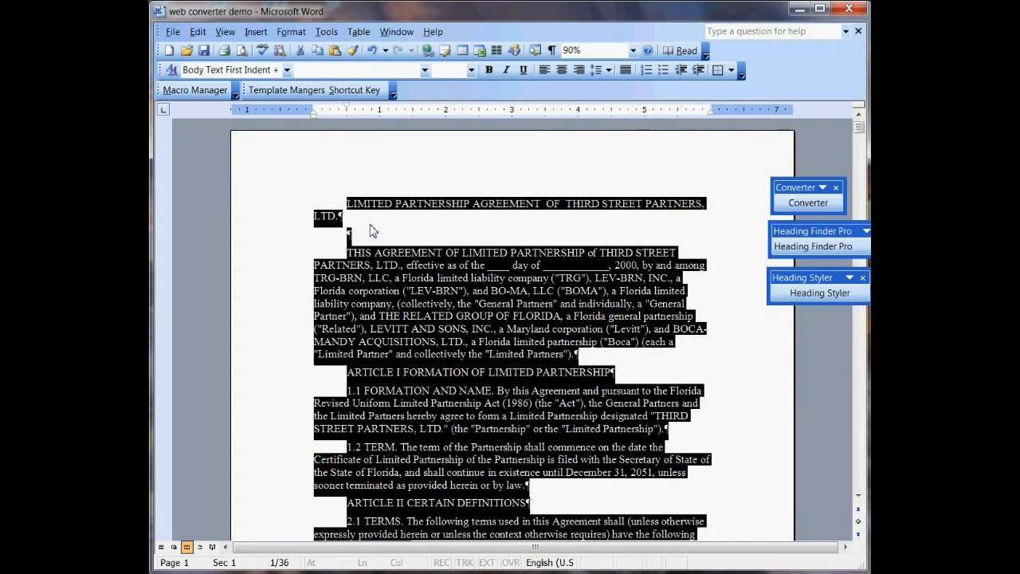
left_click(346, 203)
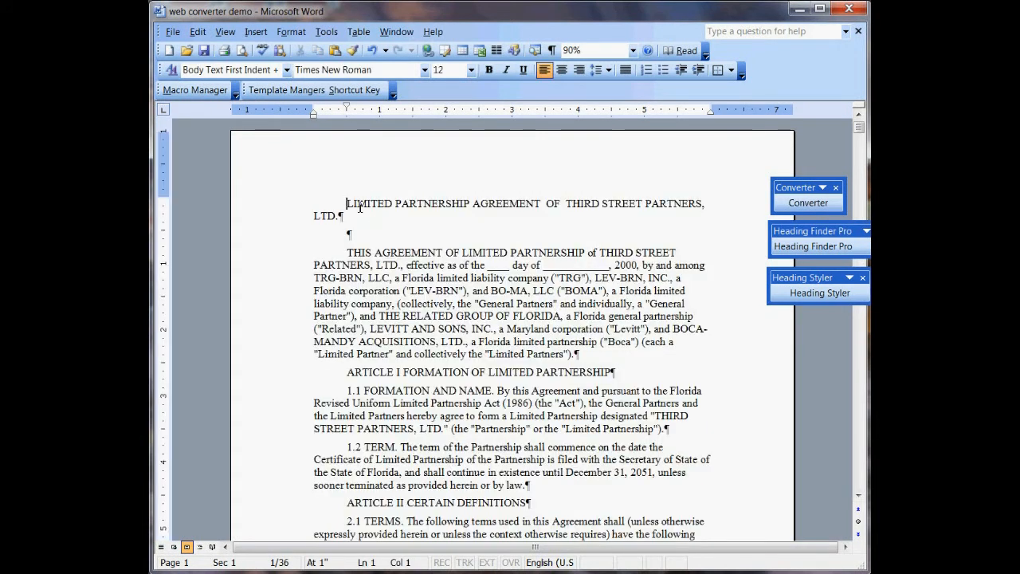
left_click(354, 90)
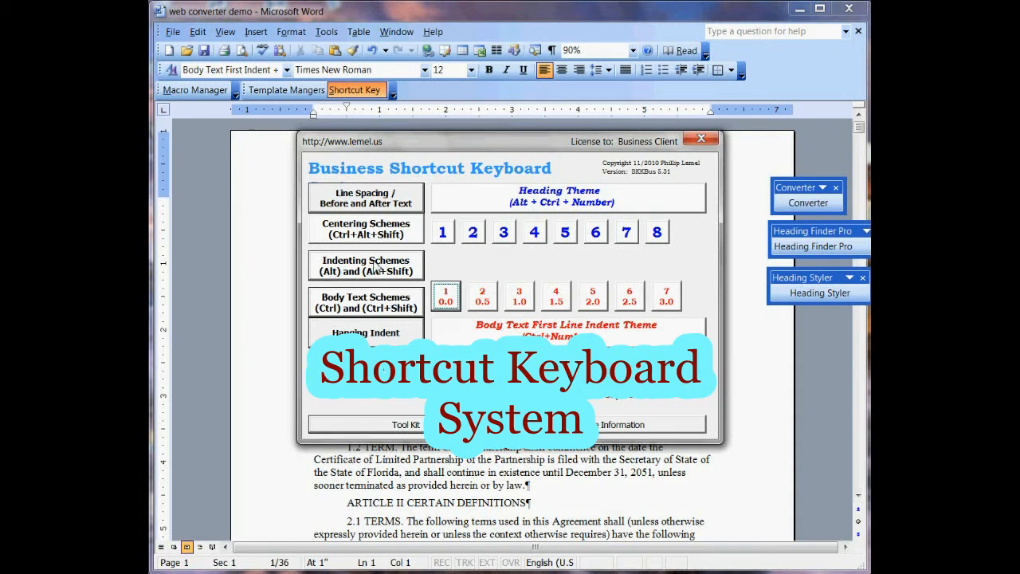
left_click(701, 142)
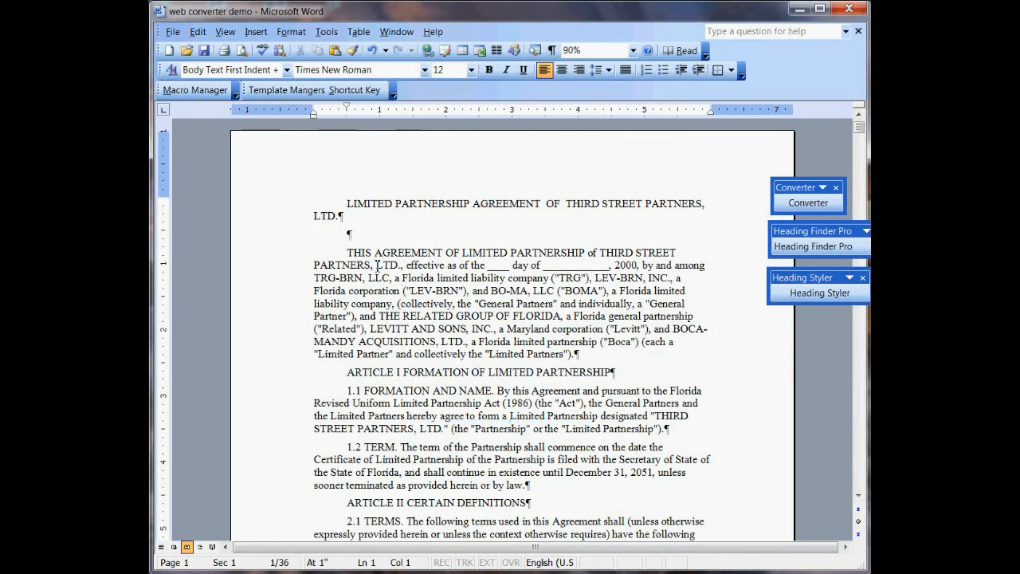
Delete the empty paragraph between the agreement title and the opening paragraph.
key("Down")
key("Down")
key("Delete")
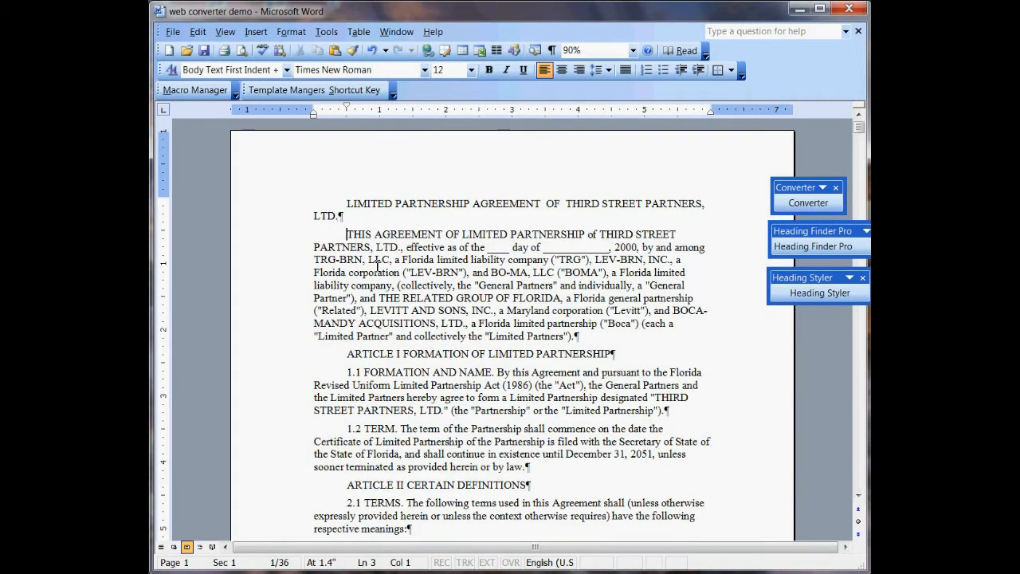
From the Article I heading line, open Heading Finder Pro and set the Heading 1 pattern to Article 1 Line.
key("Down")
key("Down")
key("Down")
key("Down")
key("Down")
key("Down")
key("Down")
key("Down")
key("Down")
key("Down")
left_click(812, 252)
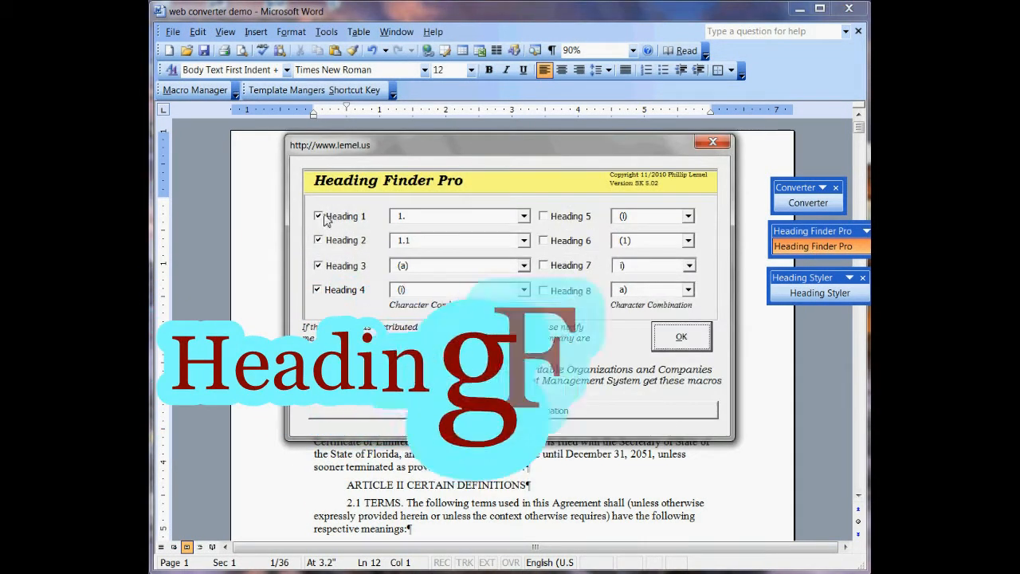
left_click(525, 216)
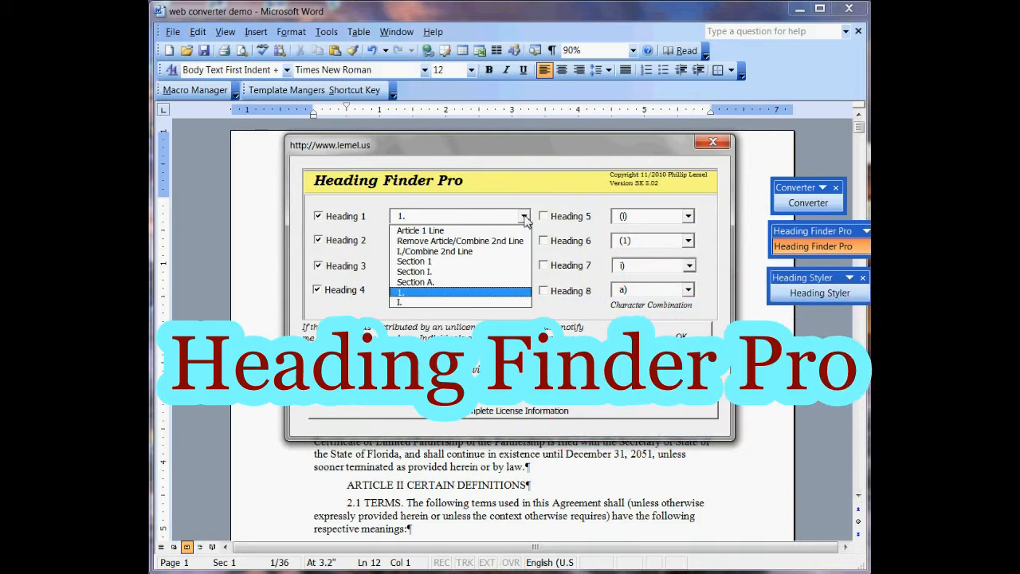
left_click(453, 234)
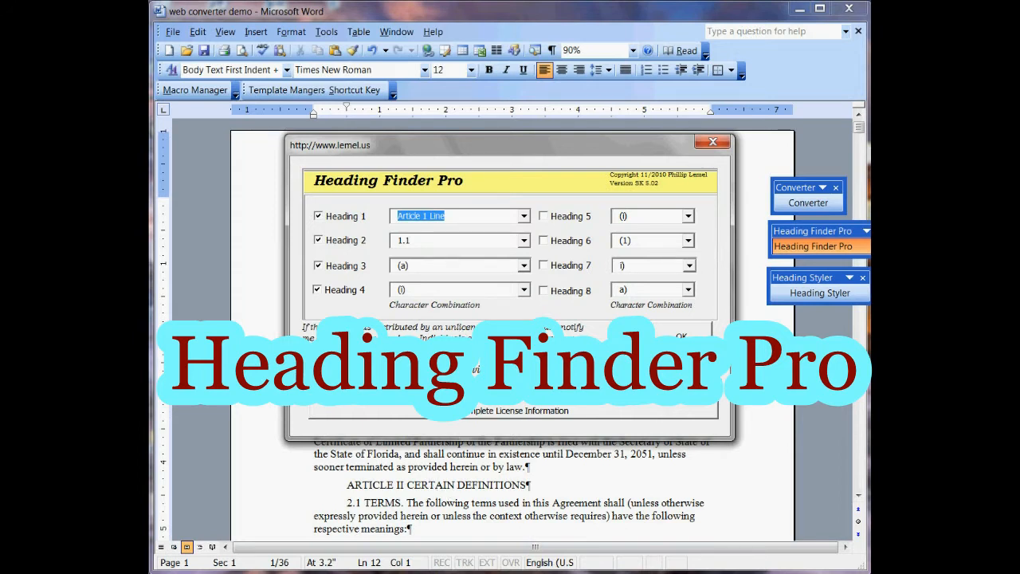
Set the Heading 3 pattern to 1.1.1 and Heading 4 to (a), include Heading 5, and run Heading Finder Pro.
left_click(524, 241)
left_click(524, 241)
left_click(524, 265)
left_click(507, 293)
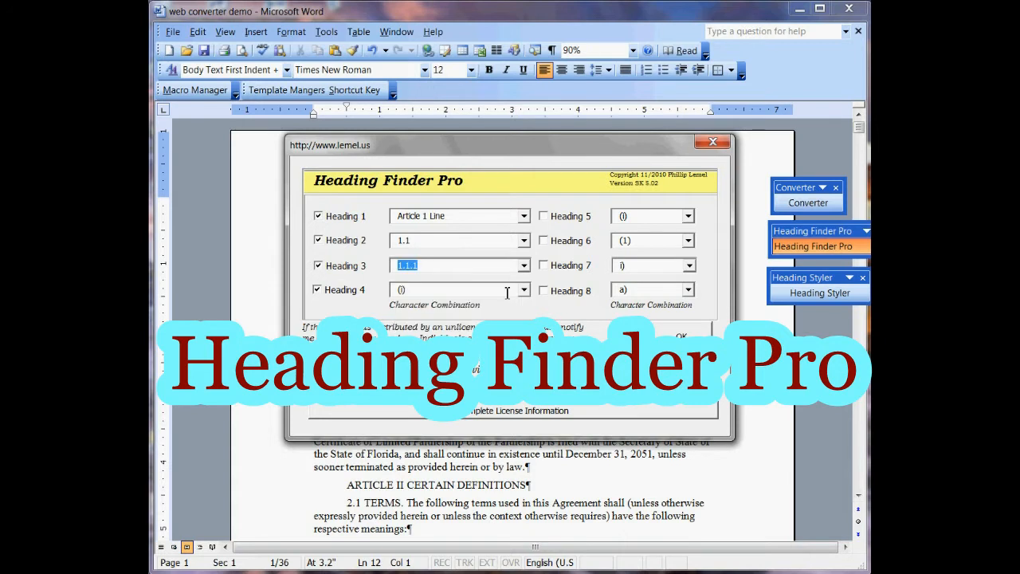
left_click(525, 290)
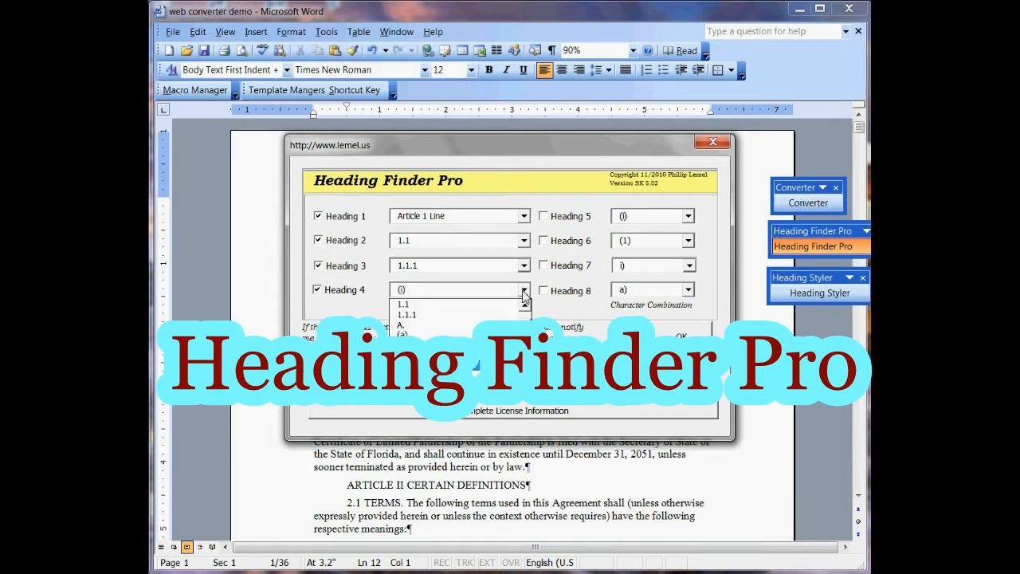
left_click(494, 333)
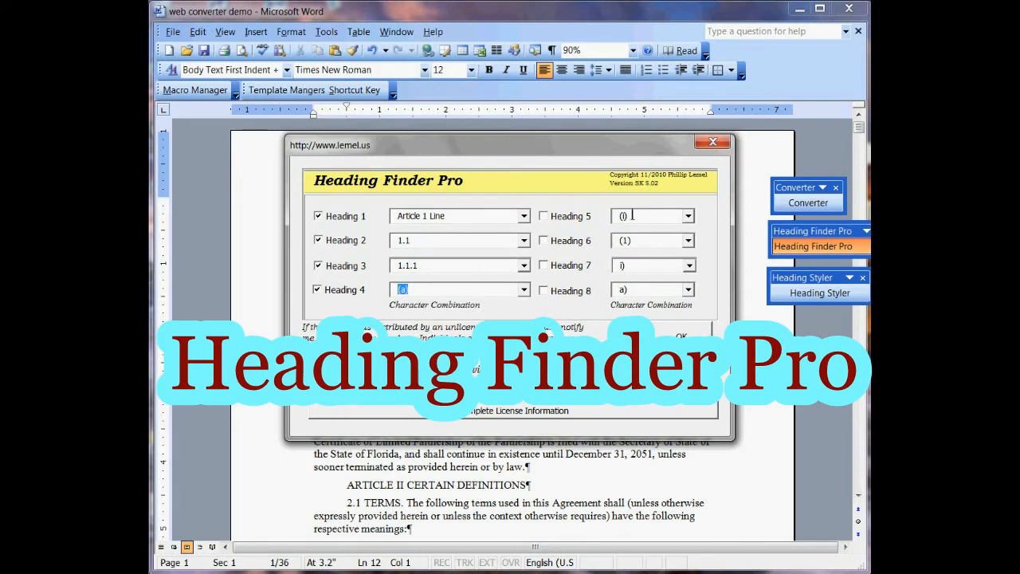
left_click(545, 217)
left_click(681, 336)
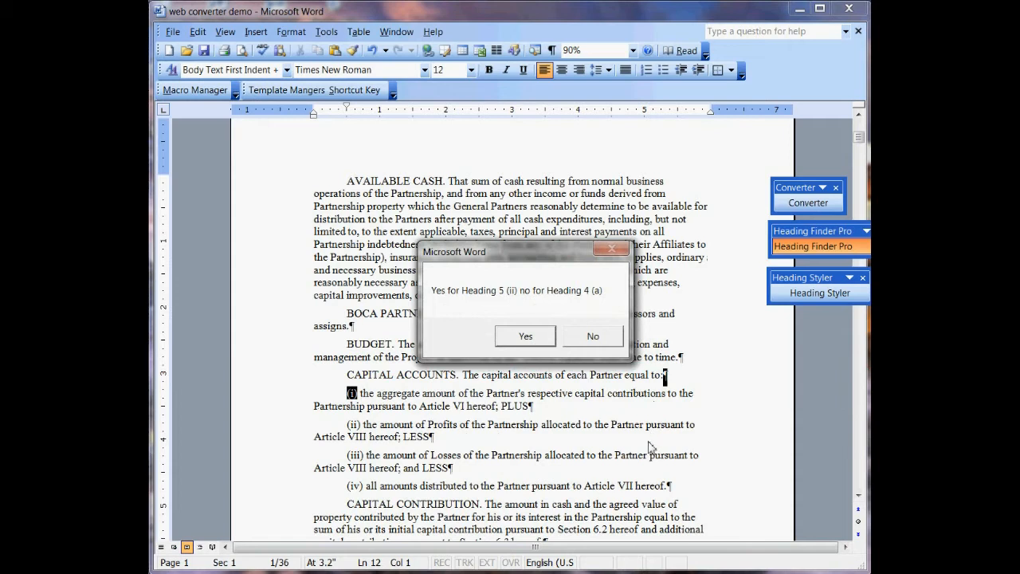
Classify each ambiguous (i) or (v) paragraph as Heading 5 rather than Heading 4.
left_click(518, 338)
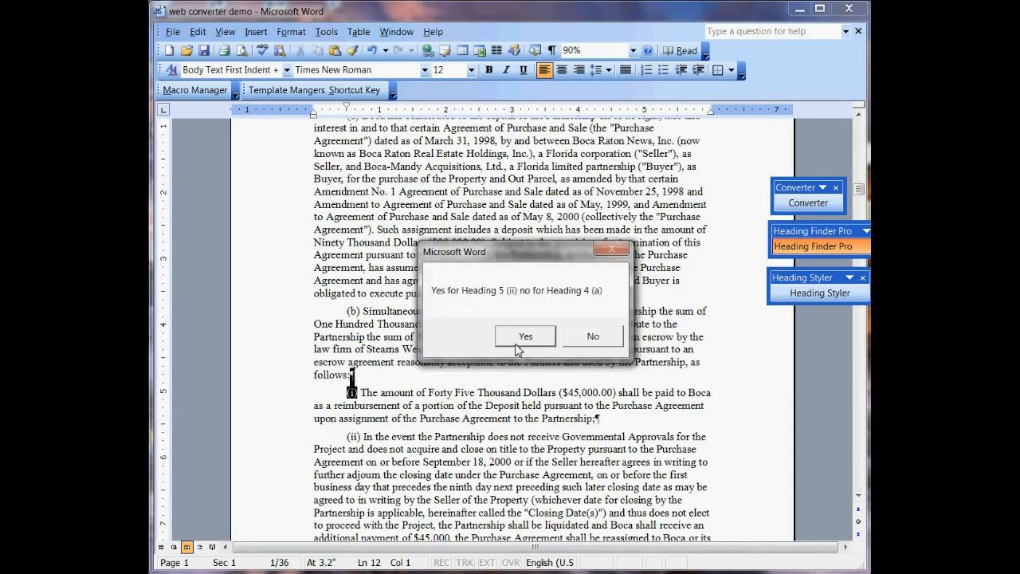
left_click(518, 338)
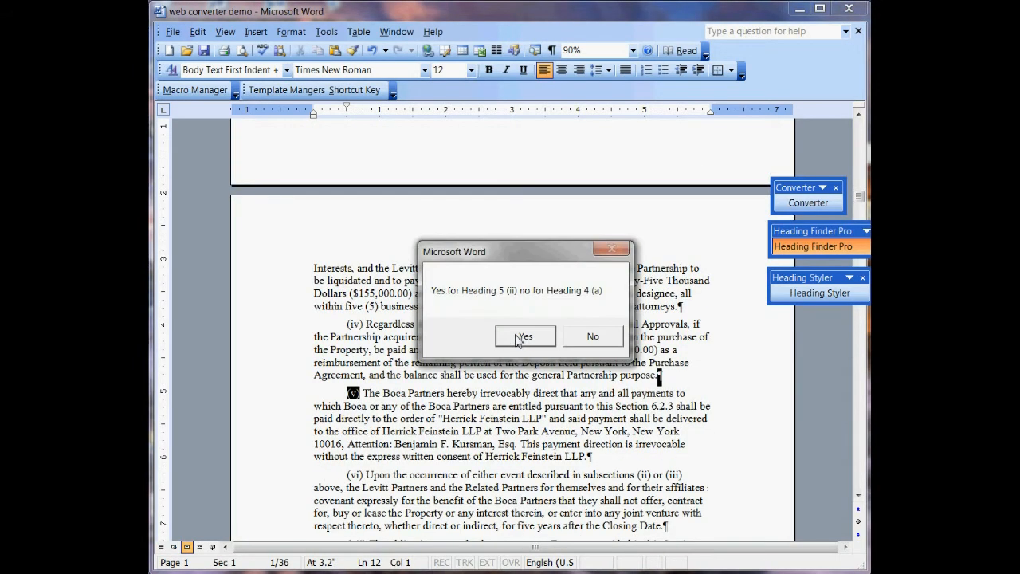
left_click(523, 338)
left_click(523, 338)
left_click(523, 338)
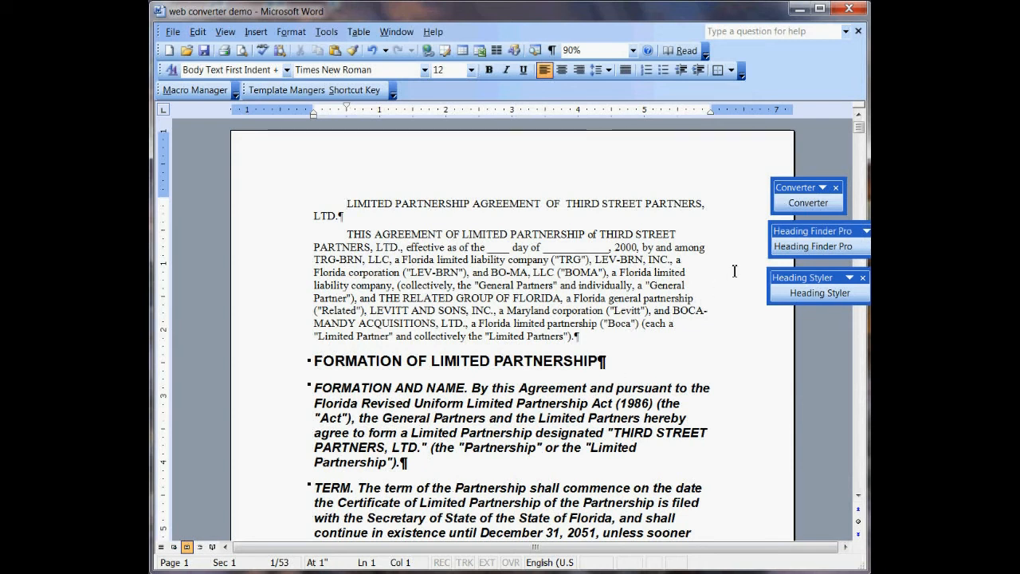
Apply the Article Numbering template 0Ind Cen I 1_1 (A) (1) to the document.
left_click(285, 90)
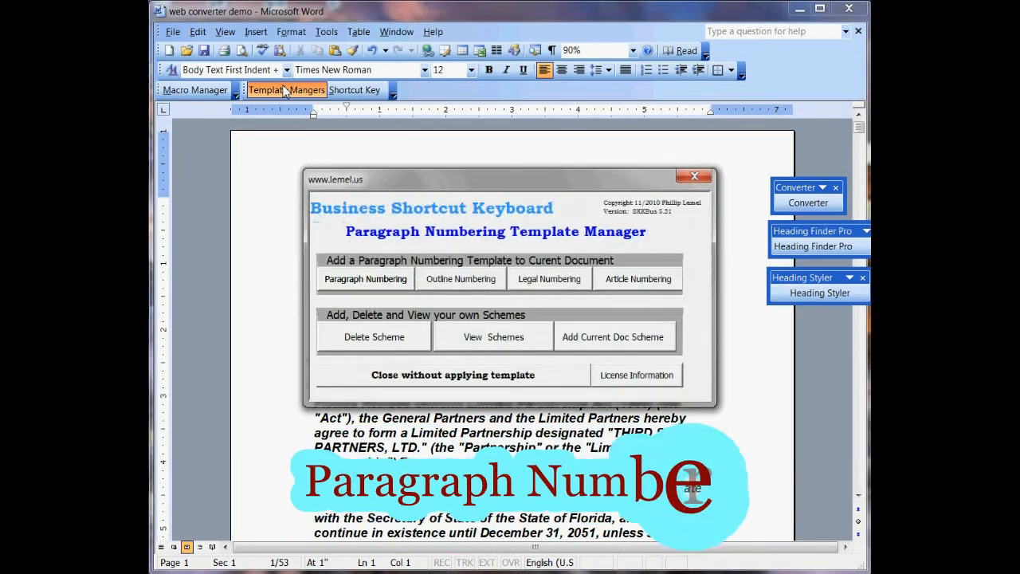
left_click(638, 279)
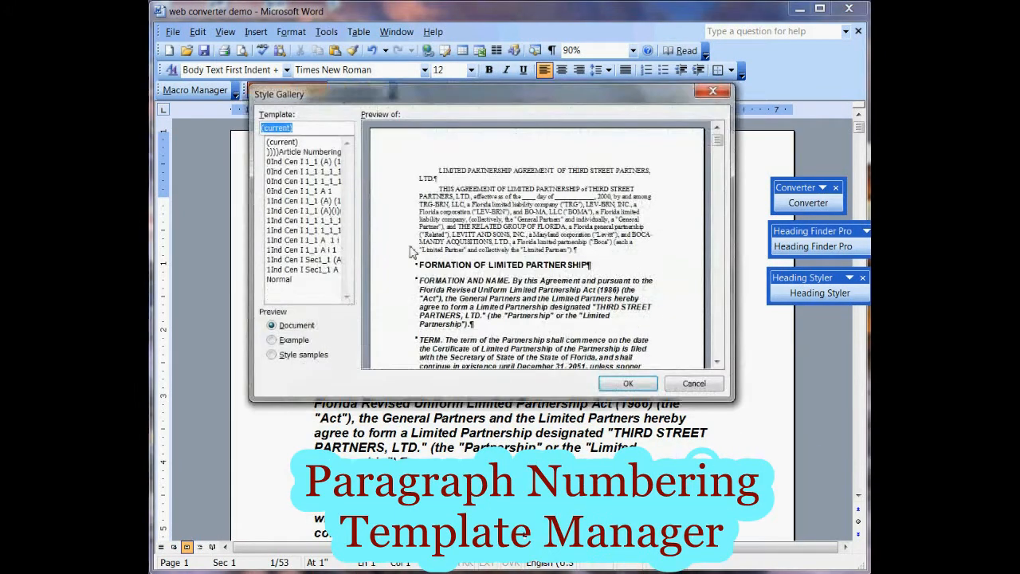
left_click(287, 163)
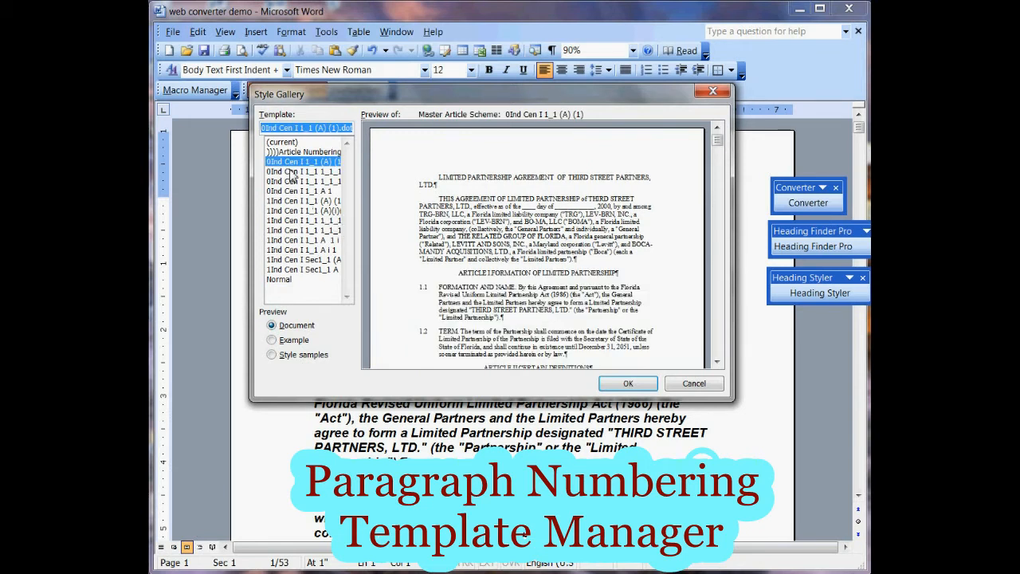
left_click(629, 385)
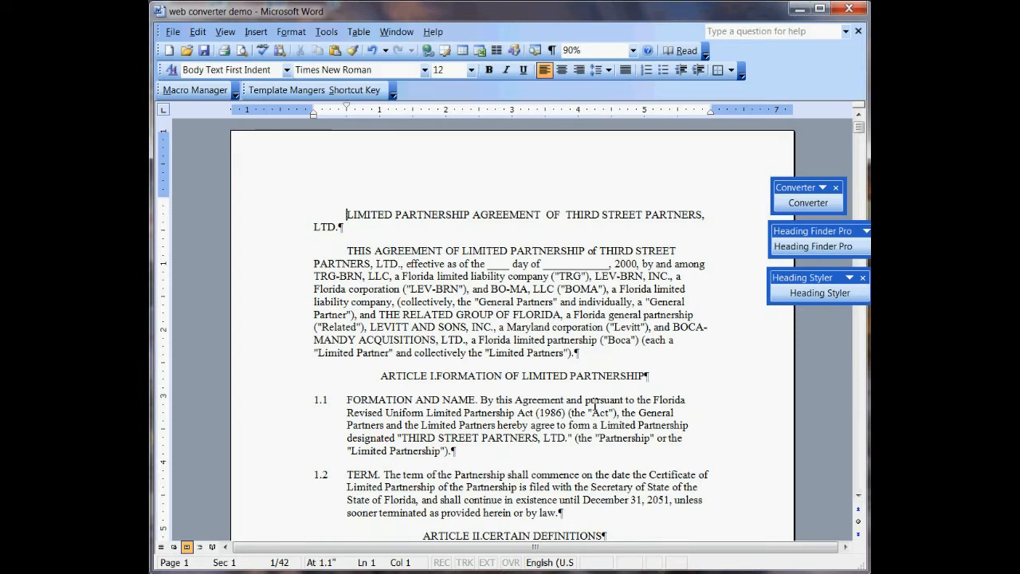
Apply the Title style to the agreement title and insert a line break between ARTICLE I. and FORMATION OF LIMITED PARTNERSHIP.
key("alt+t")
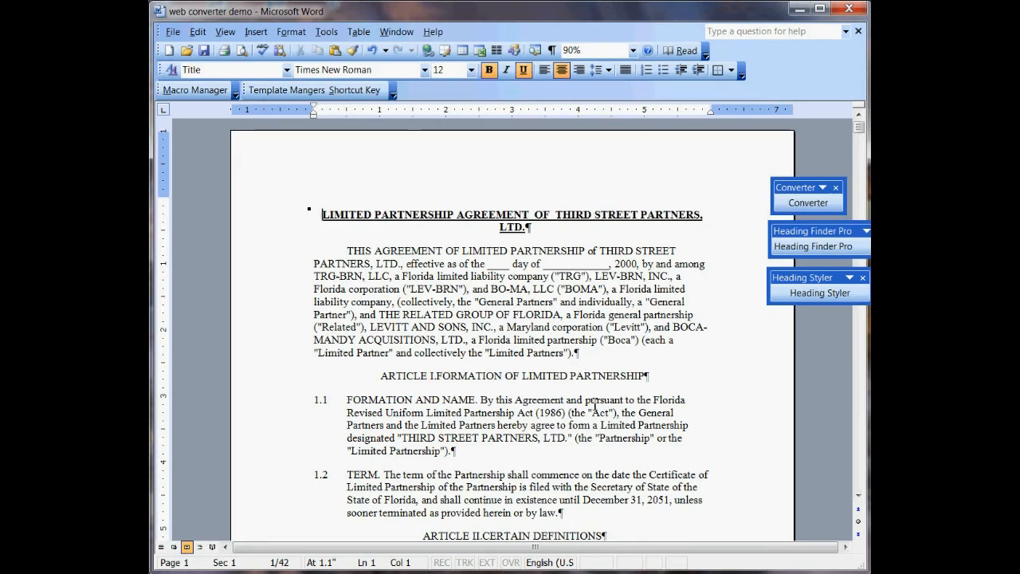
key("ctrl+Down")
key("ctrl+Down")
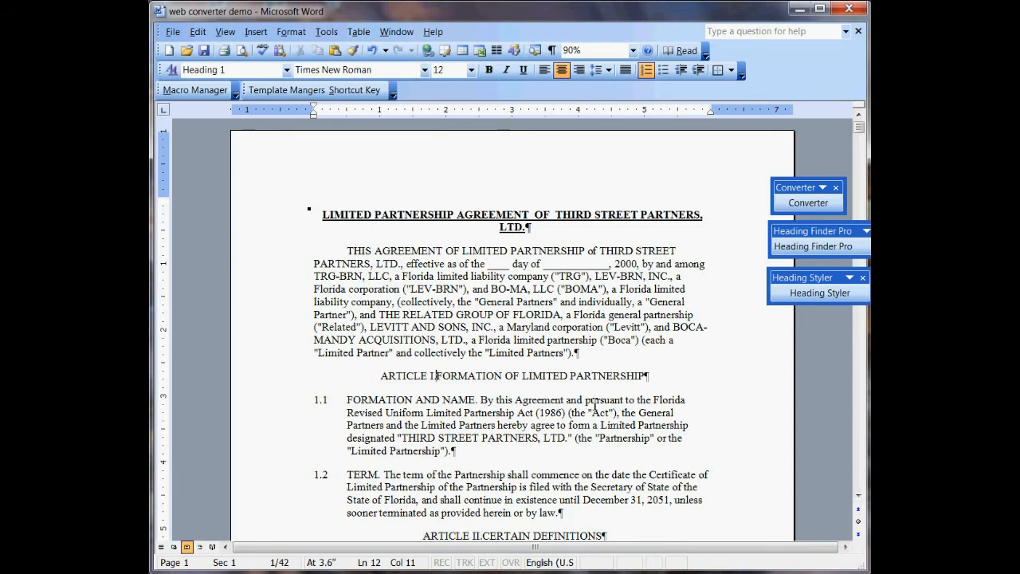
key("shift+Return")
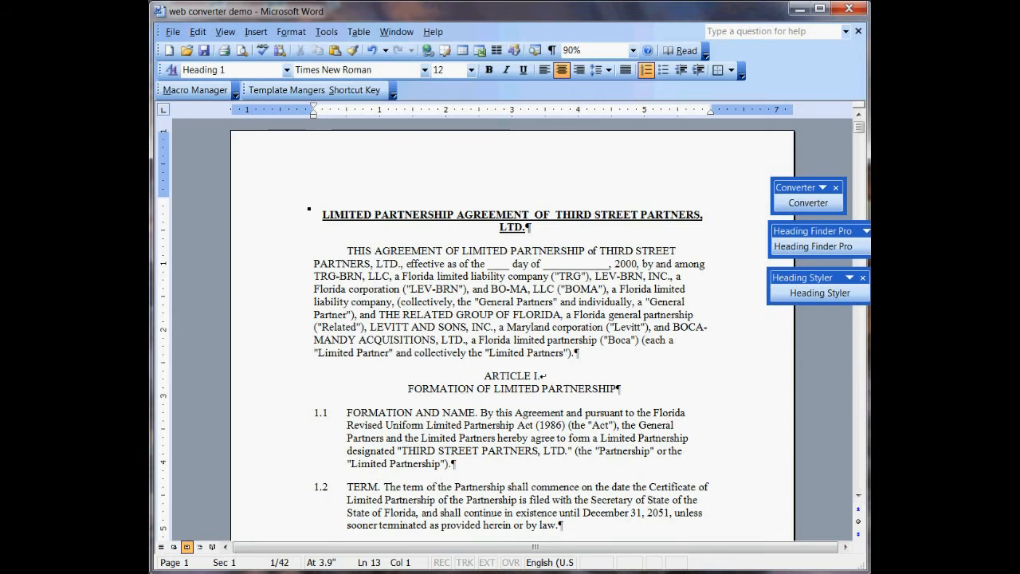
Modify the Heading 1 style to be bold and underlined.
left_click(291, 32)
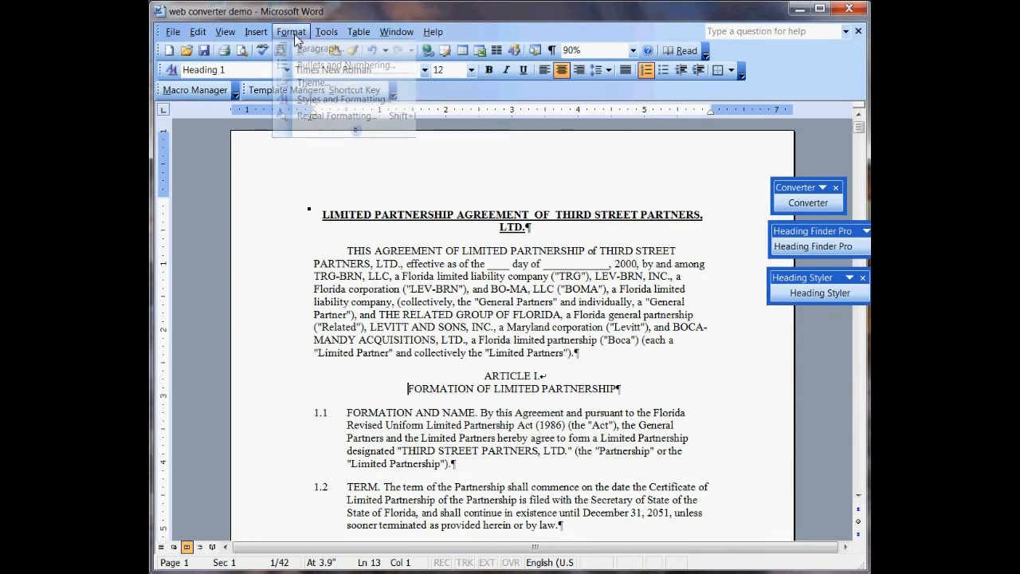
left_click(313, 101)
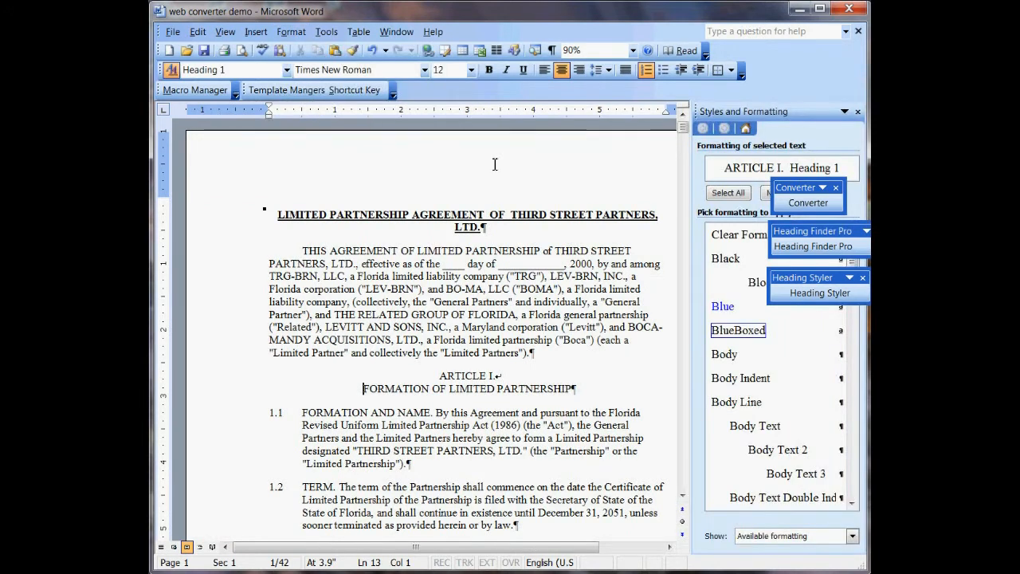
left_click(764, 176)
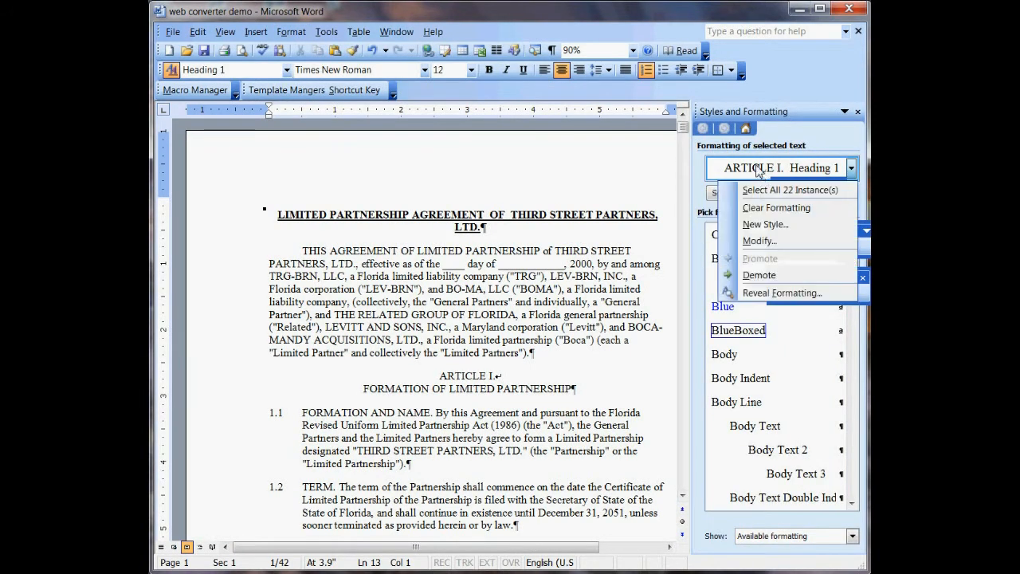
left_click(759, 242)
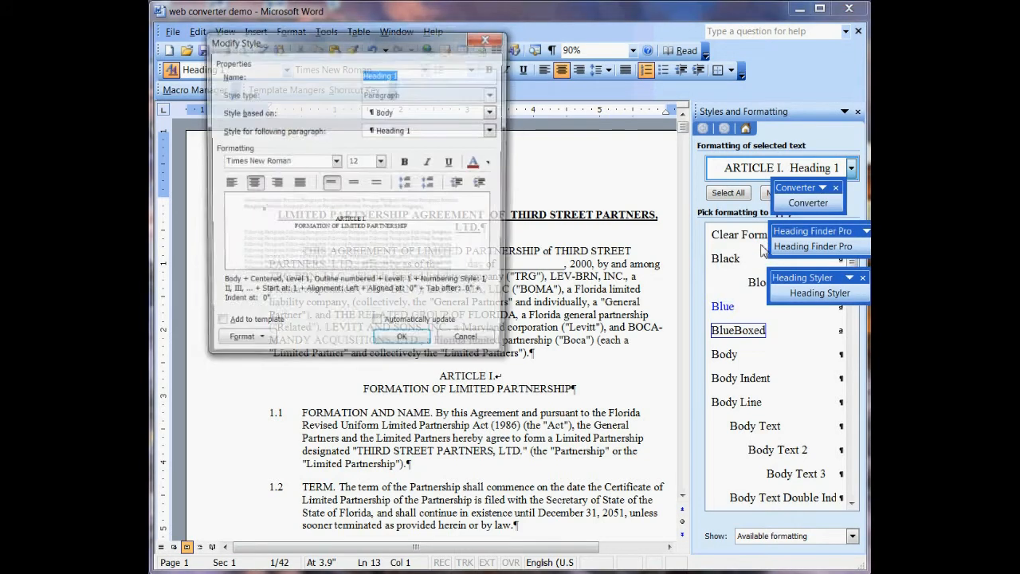
left_click(406, 166)
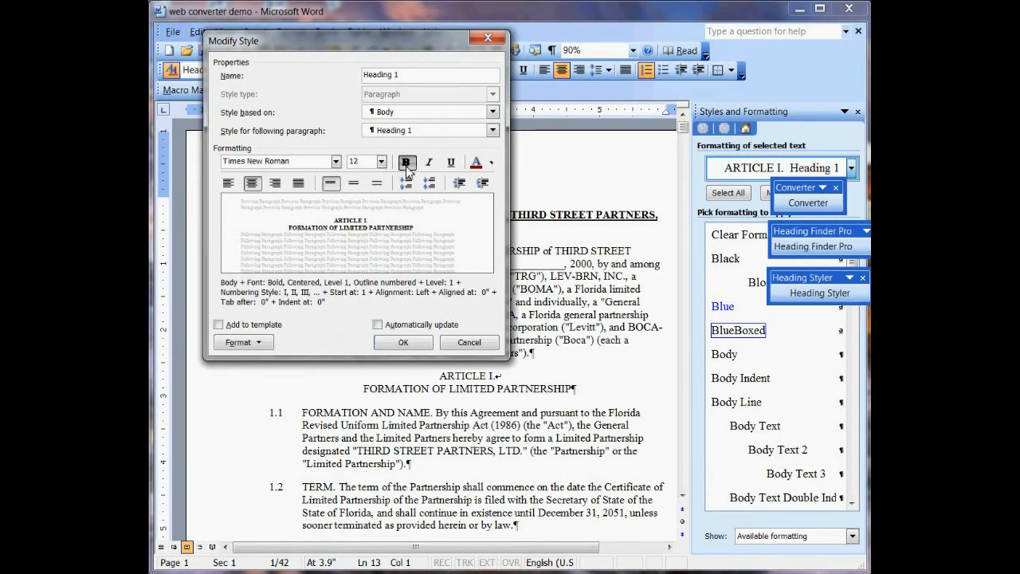
left_click(452, 163)
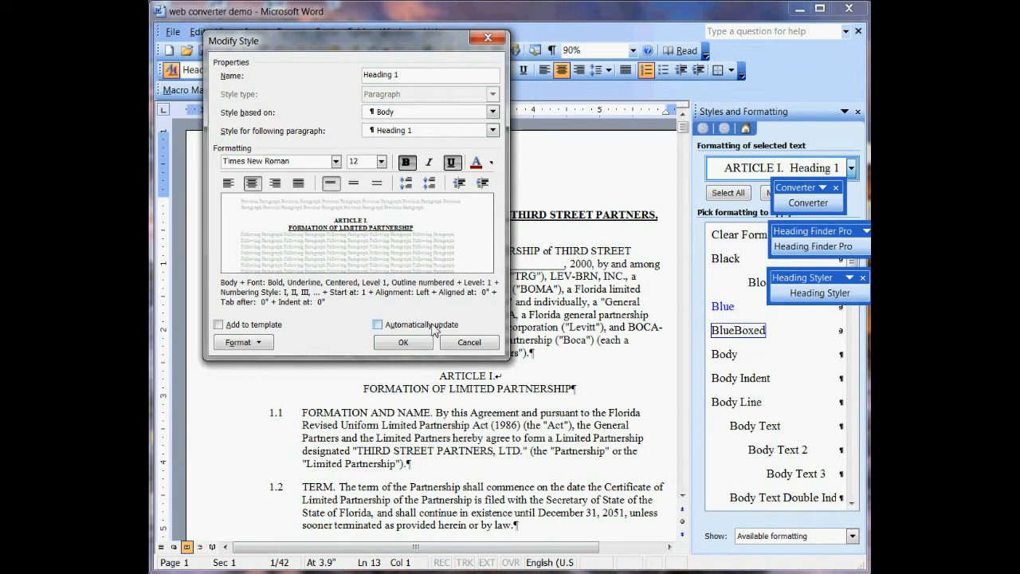
left_click(404, 342)
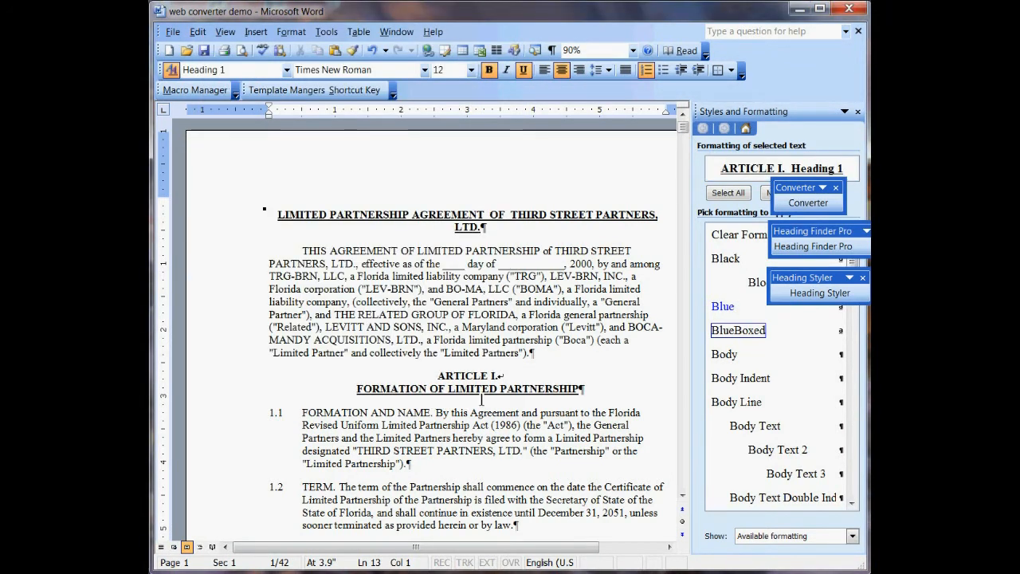
Insert a line break between ARTICLE II. and CERTAIN DEFINITIONS in the second article heading.
left_click(471, 413)
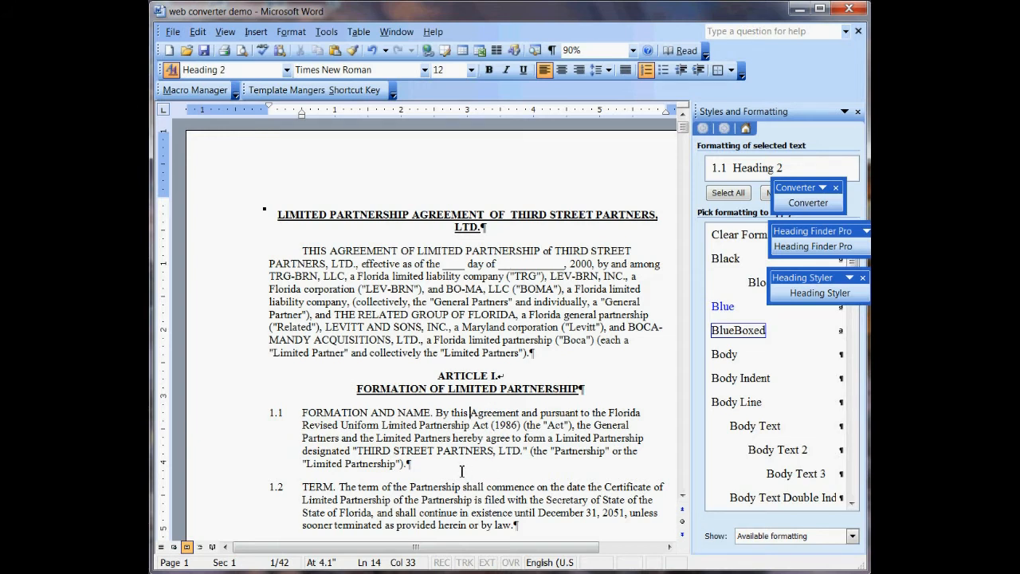
key("Home")
key("Down")
key("Down")
key("Down")
key("Down")
key("Down")
key("Down")
key("Down")
key("Down")
key("Down")
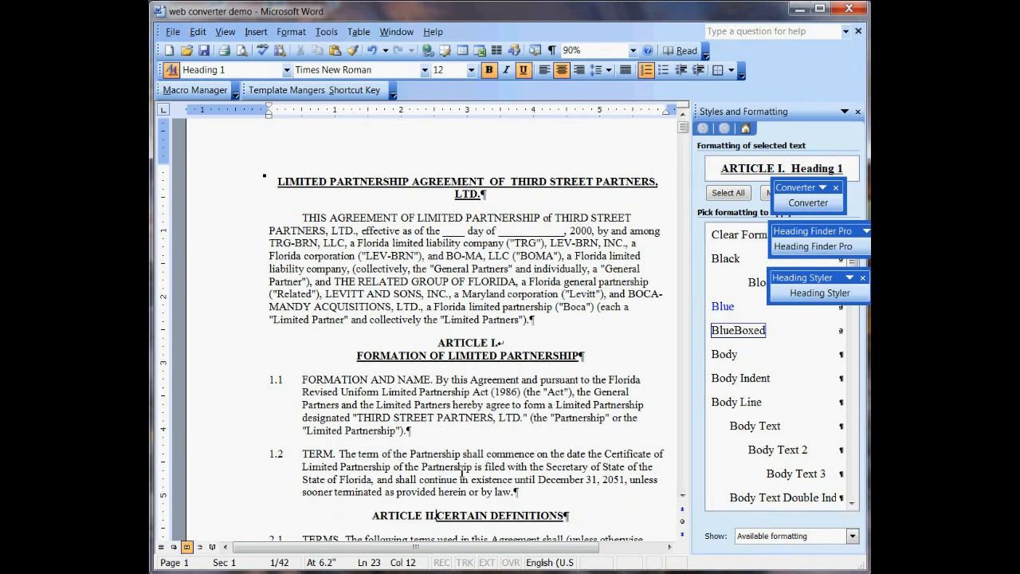
key("shift+Return")
key("Down")
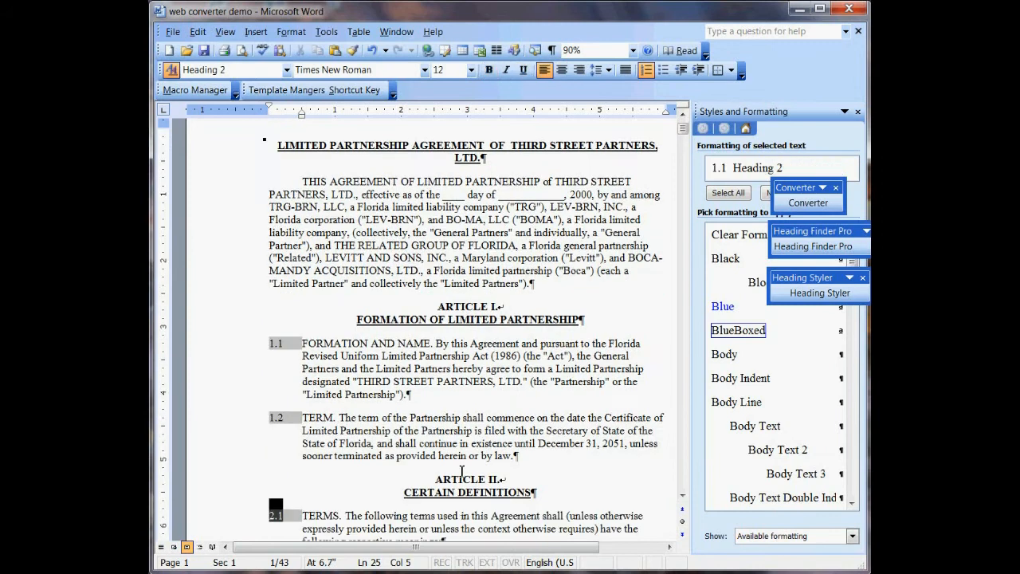
key("ctrl+Down")
key("ctrl+Down")
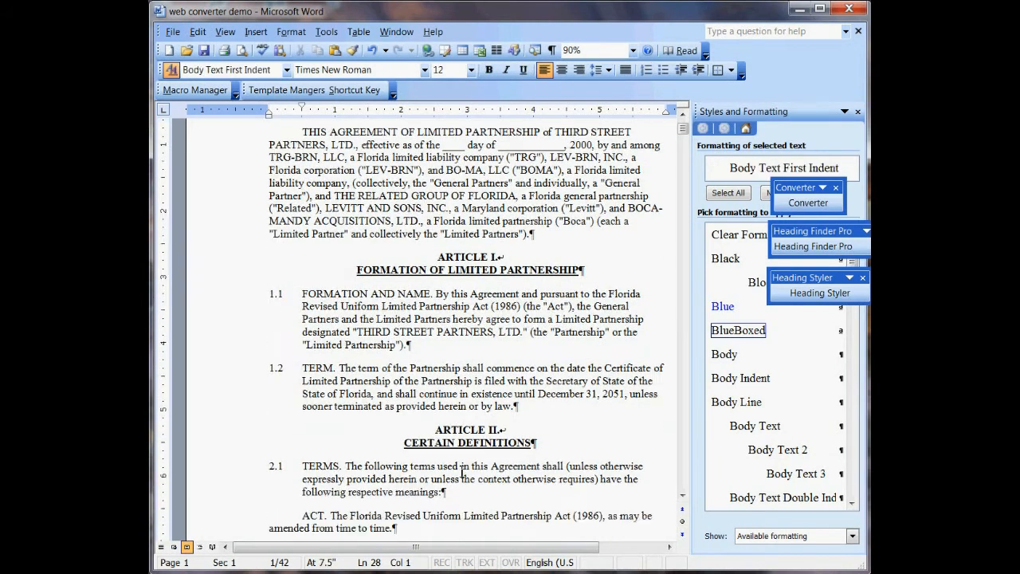
key("ctrl+Up")
key("ctrl+Up")
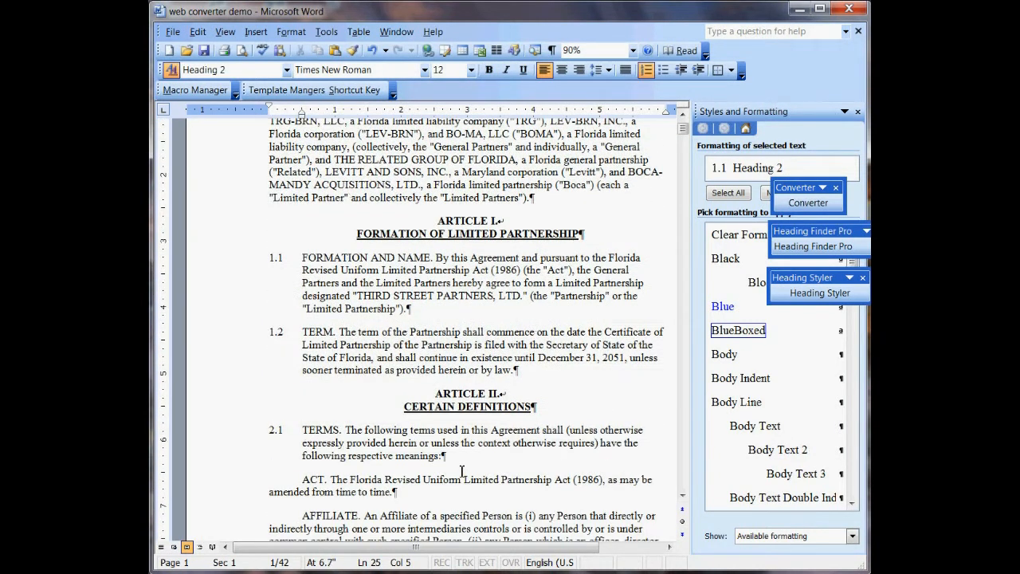
key("ctrl+shift+Left")
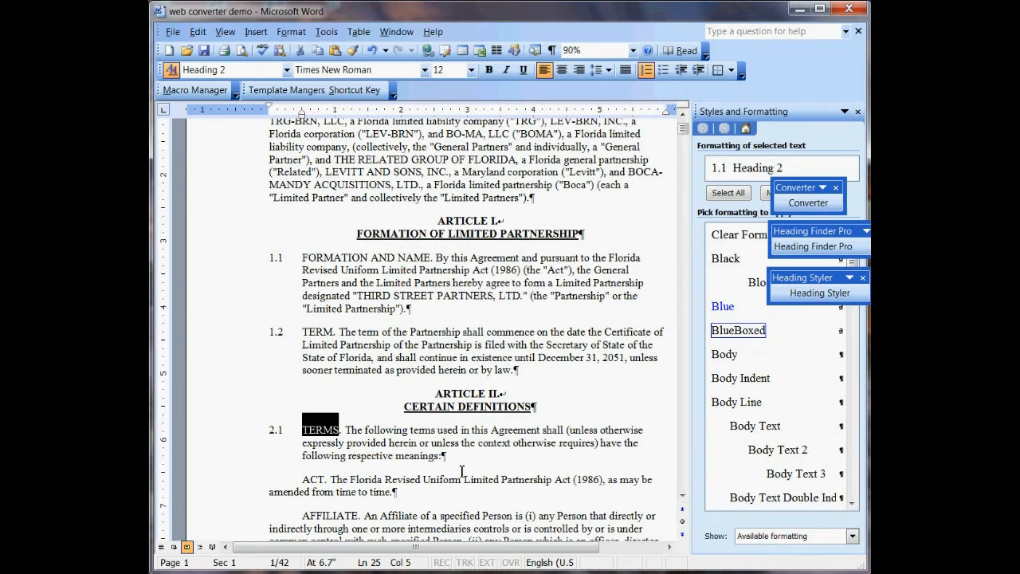
key("Left")
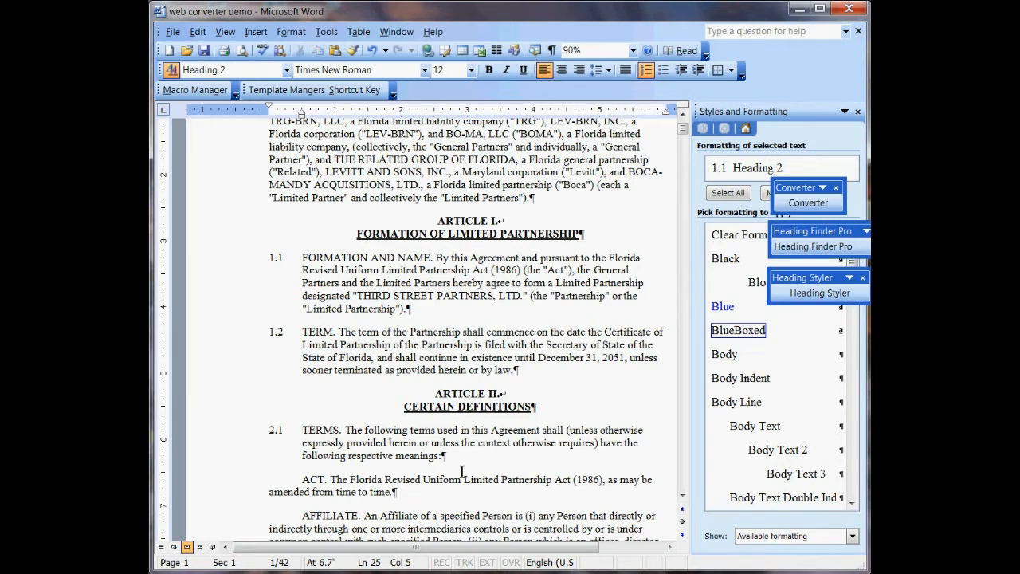
Insert a line break between ARTICLE III. and BUSINESS OF THE PARTNERSHIP in the third article heading.
key("Page_Down")
key("Page_Down")
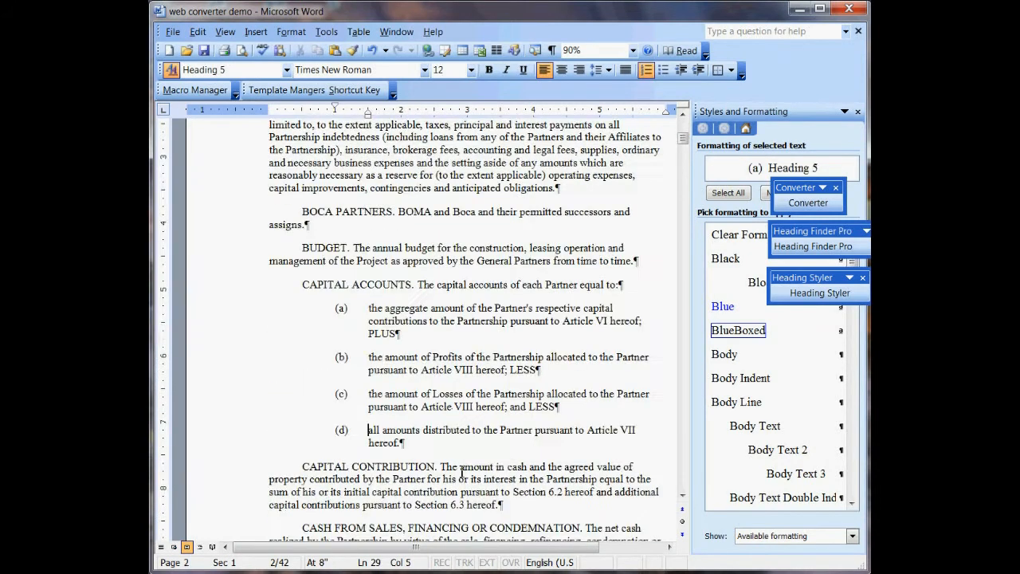
key("Page_Down")
key("Page_Down")
key("Page_Down")
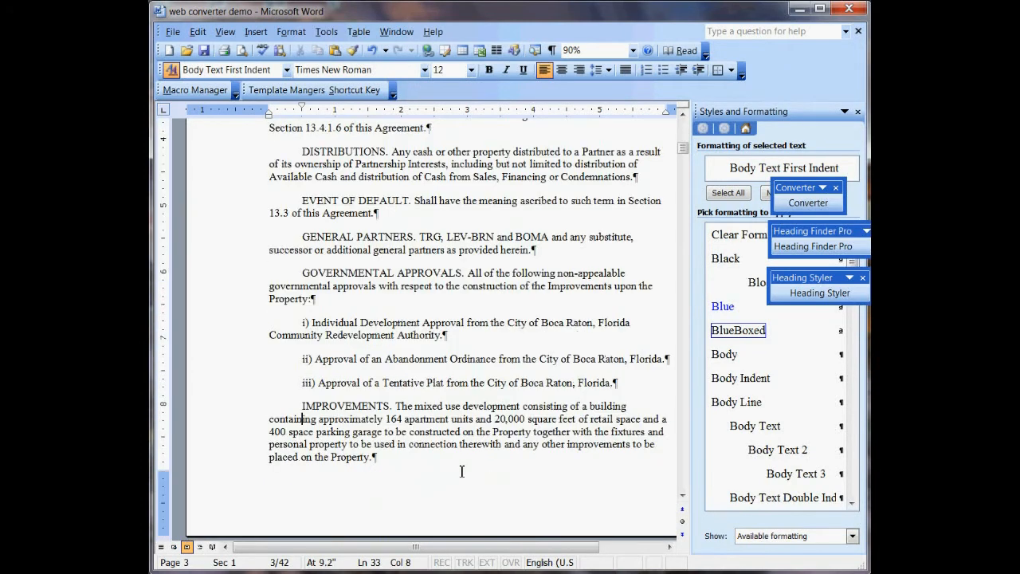
key("Page_Down")
key("Page_Down")
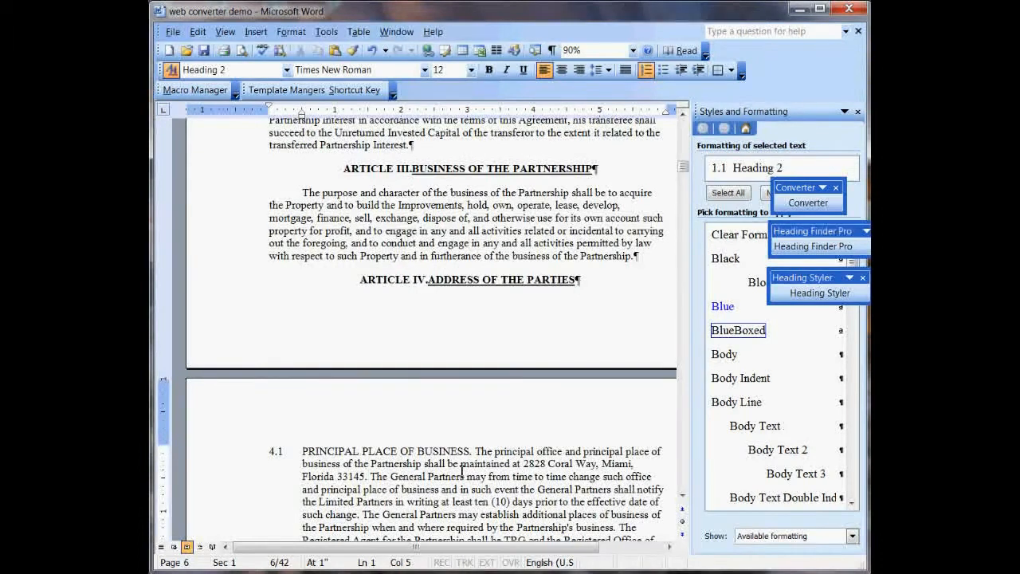
key("Page_Down")
key("Page_Up")
key("Up")
key("Up")
key("Up")
key("Up")
key("Up")
key("Up")
key("Up")
key("Up")
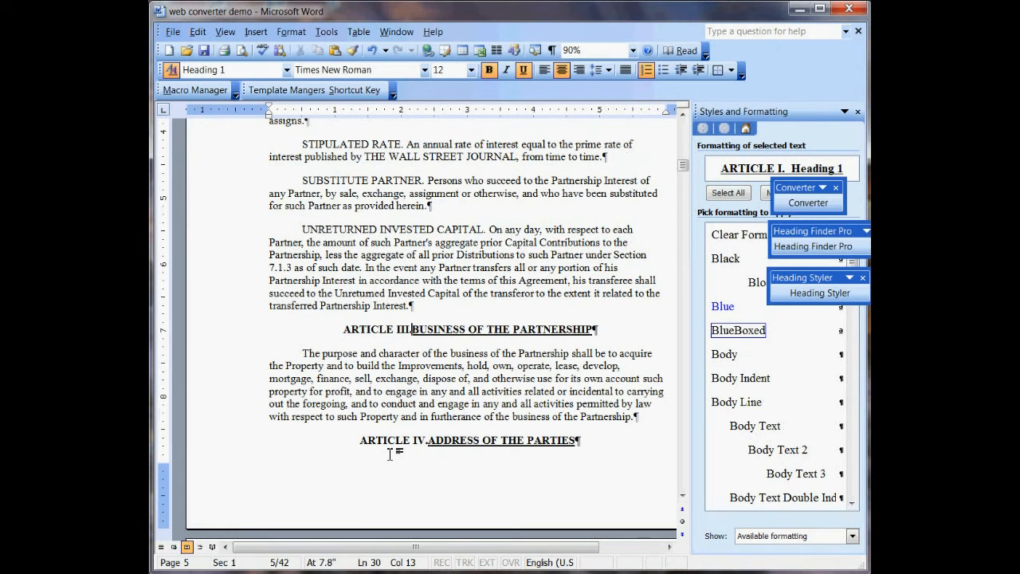
key("shift+Return")
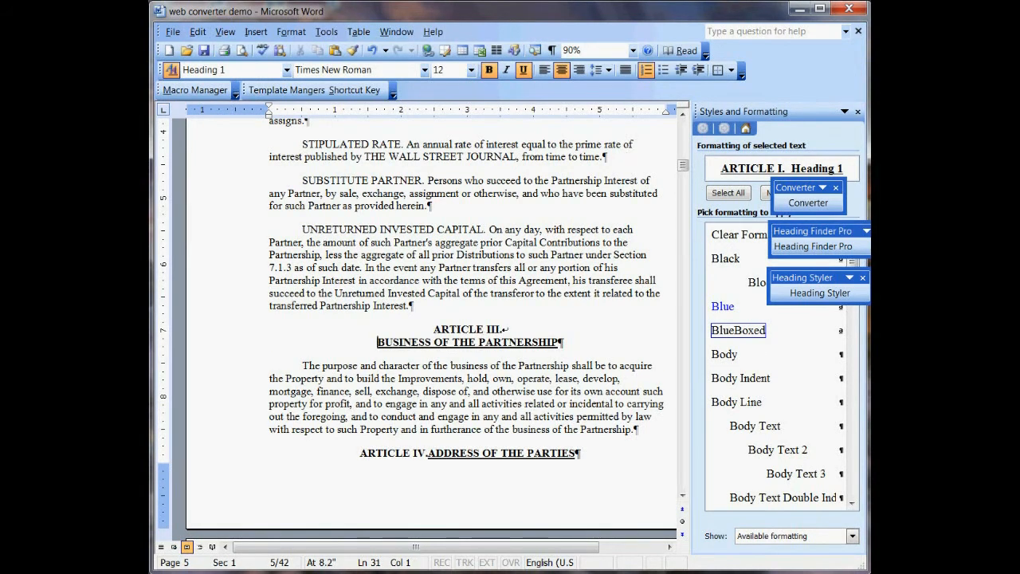
Insert a line break between ARTICLE IV. and ADDRESS OF THE PARTIES in the fourth article heading.
key("Down")
left_click(391, 455)
key("Right")
key("shift+Return")
Examine the numbered paragraphs 4.1 to 5.3 around the TITLE AND FINANCING OF THE PROJECT heading.
key("Page_Down")
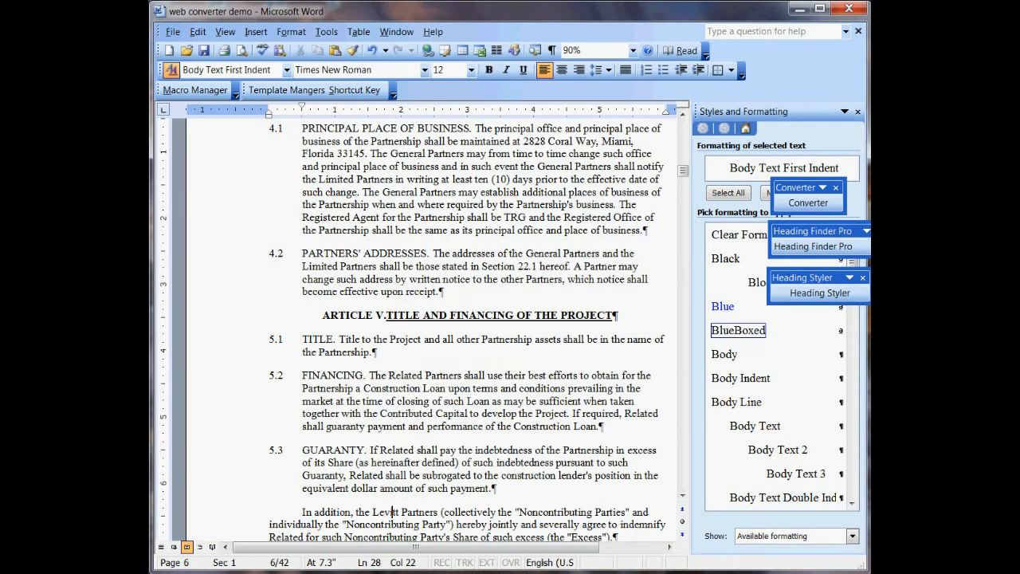
key("Up")
key("Up")
key("Up")
key("Up")
key("Up")
key("Up")
key("Up")
key("Up")
key("Up")
key("Up")
key("Up")
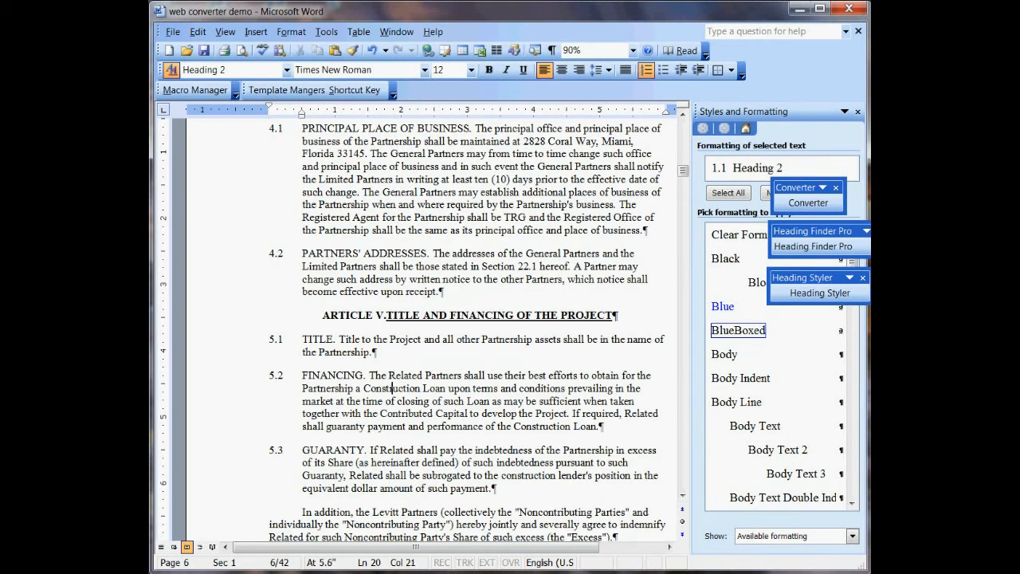
key("Up")
key("Home")
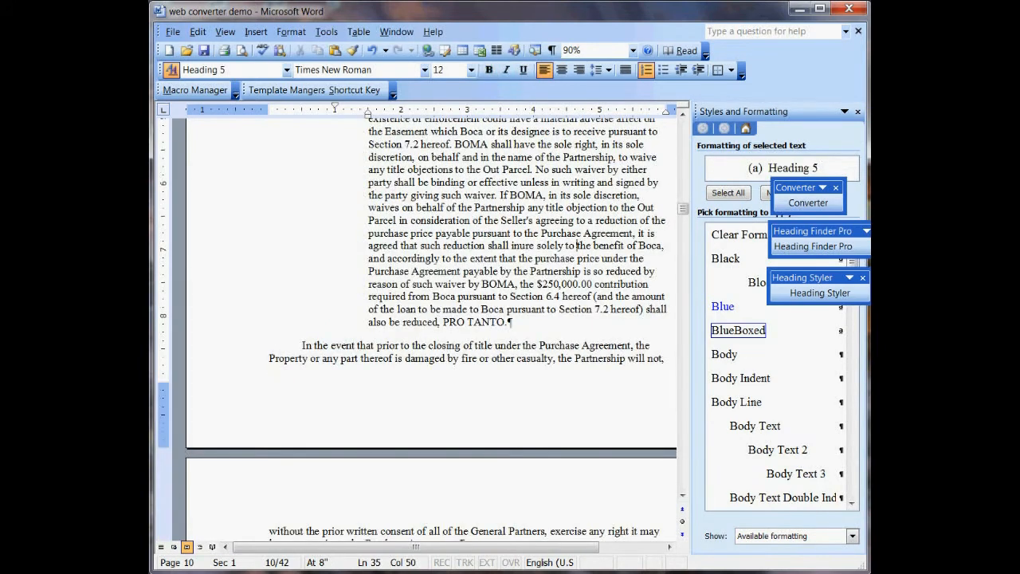
Examine the unnumbered body paragraphs before section 6.3 and the styling of section 6.3 and its subparagraph (A).
key("Down")
key("Down")
key("Down")
key("Down")
key("Down")
key("Down")
key("Down")
key("Home")
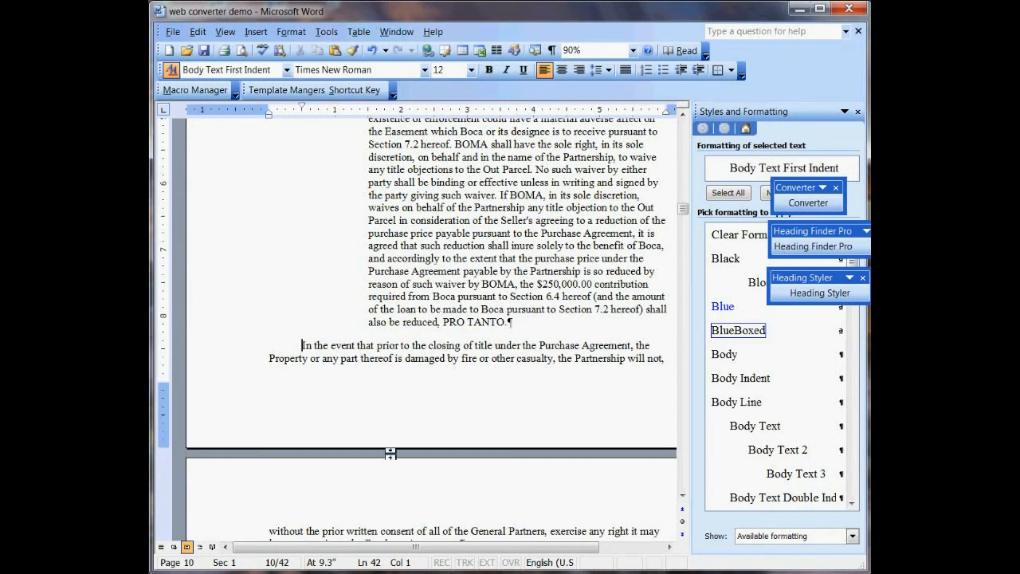
key("Down")
key("Down")
key("Down")
key("Down")
key("Down")
key("Down")
key("Down")
key("Down")
key("Down")
key("Down")
key("Down")
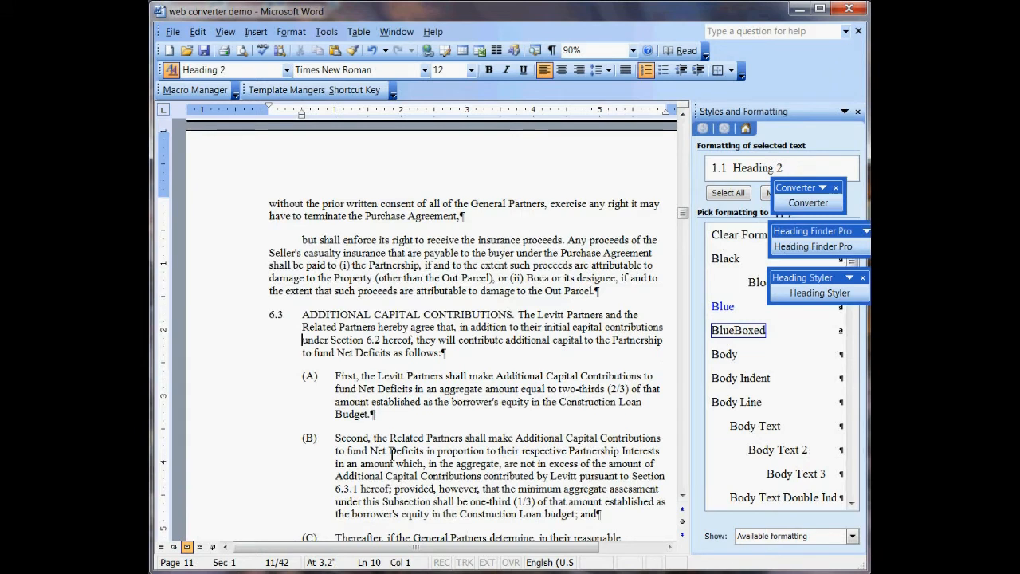
key("Up")
key("Up")
key("Down")
key("Down")
key("Down")
key("Down")
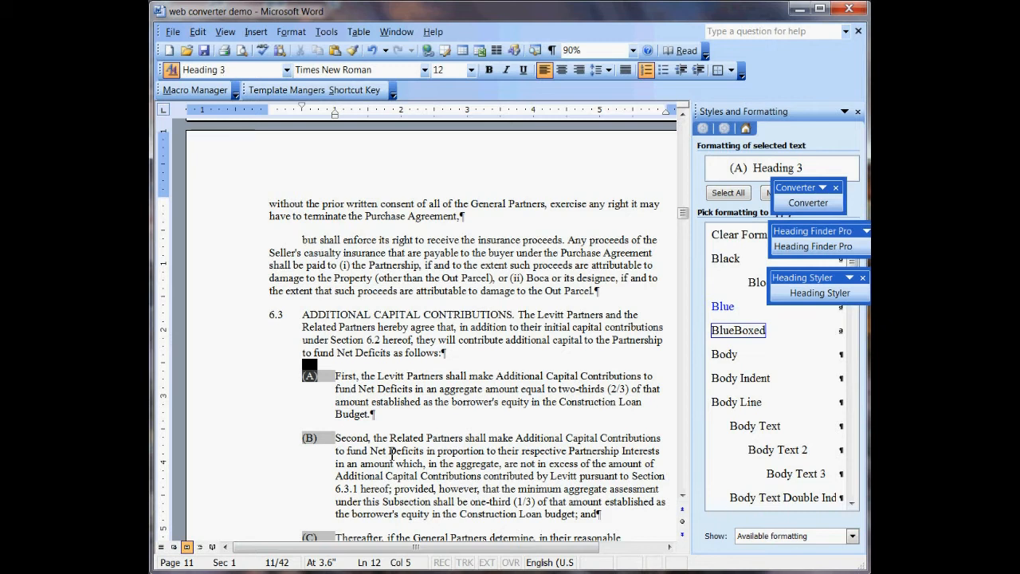
Review the numbering and indentation from the subparagraphs of section 6.3 through sections 6.4 to 6.8.
key("Down")
key("Down")
key("Down")
key("Down")
key("Down")
key("Down")
key("Down")
key("Down")
key("Down")
key("Down")
key("Down")
key("Down")
key("Down")
key("Down")
key("Down")
key("Down")
key("Down")
key("Down")
key("Down")
key("Down")
key("Down")
key("Down")
key("Down")
key("Down")
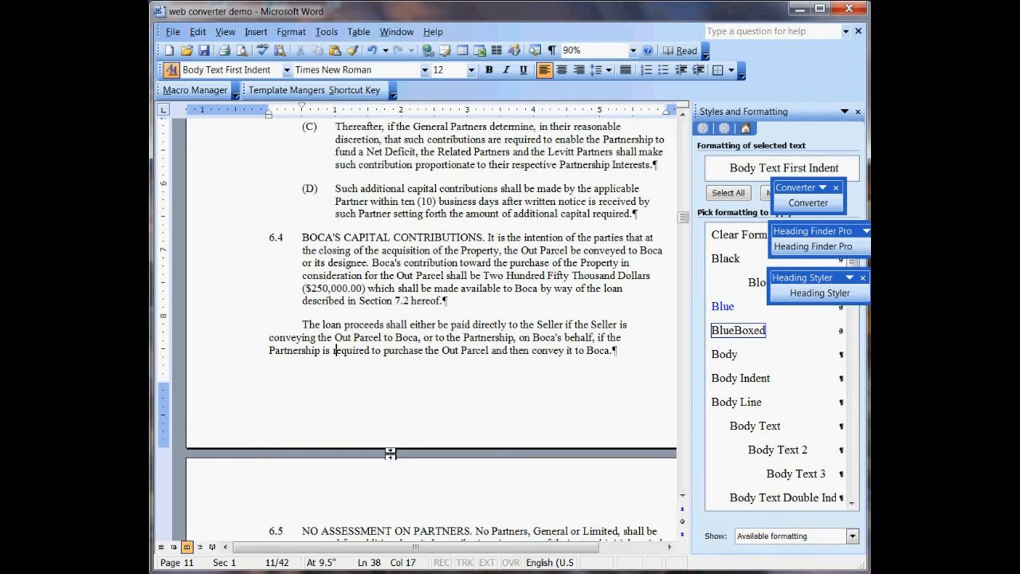
key("Page_Down")
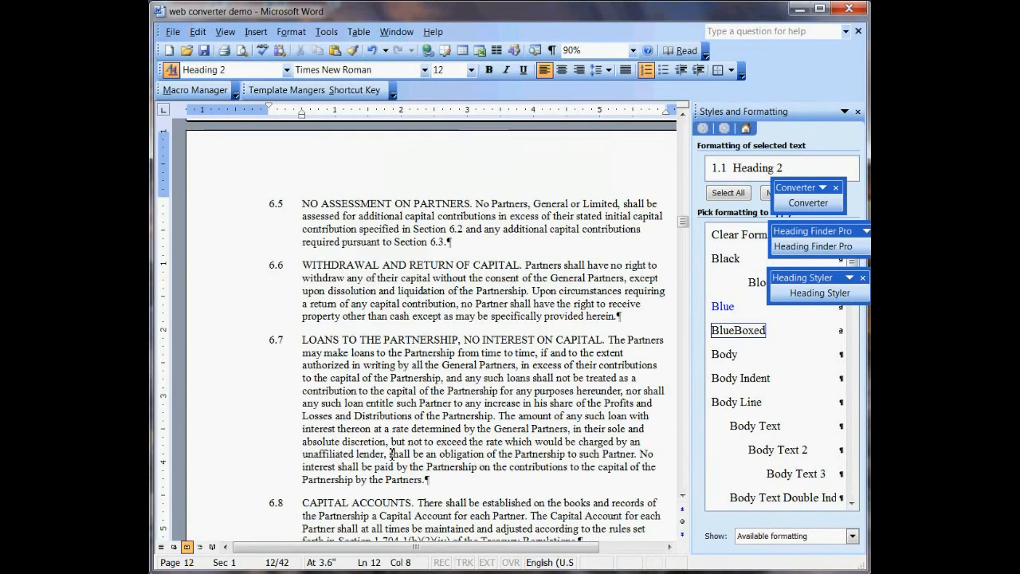
Run the Heading Styler to bold and underline the Heading 2 paragraph titles, and delete the empty paragraph above the agreement title.
key("ctrl+Home")
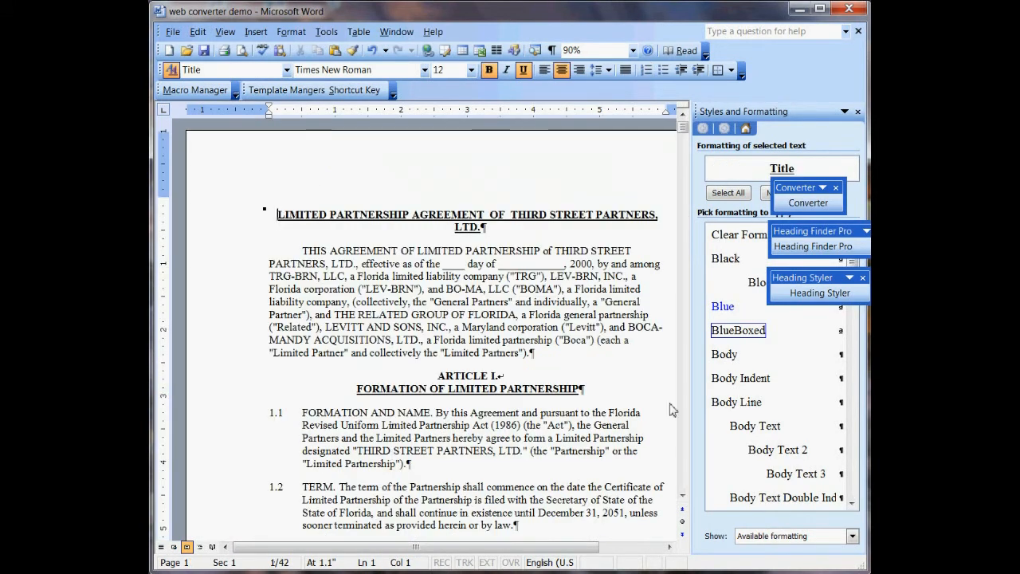
left_click(820, 293)
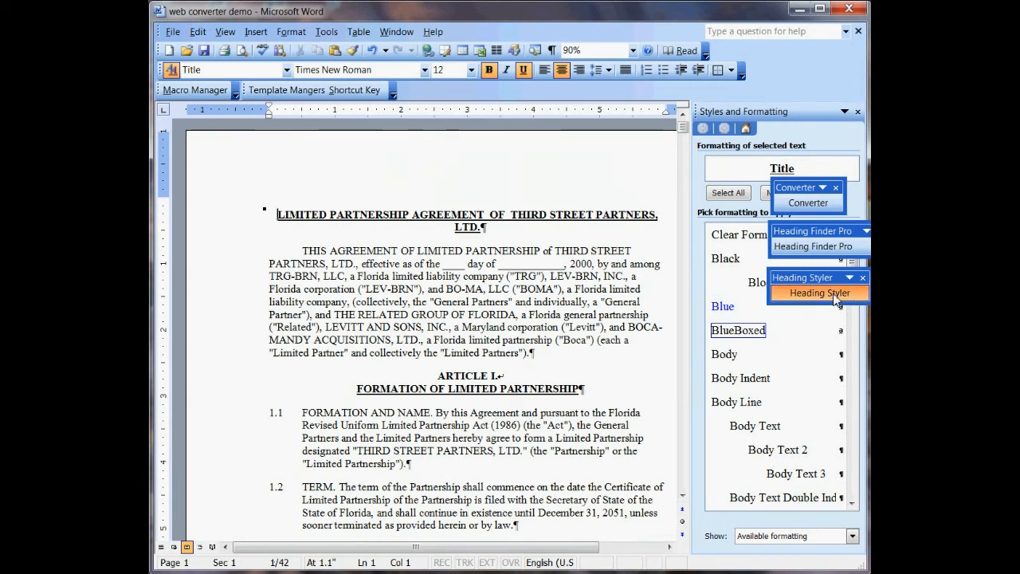
left_click(252, 227)
left_click(517, 225)
left_click(740, 435)
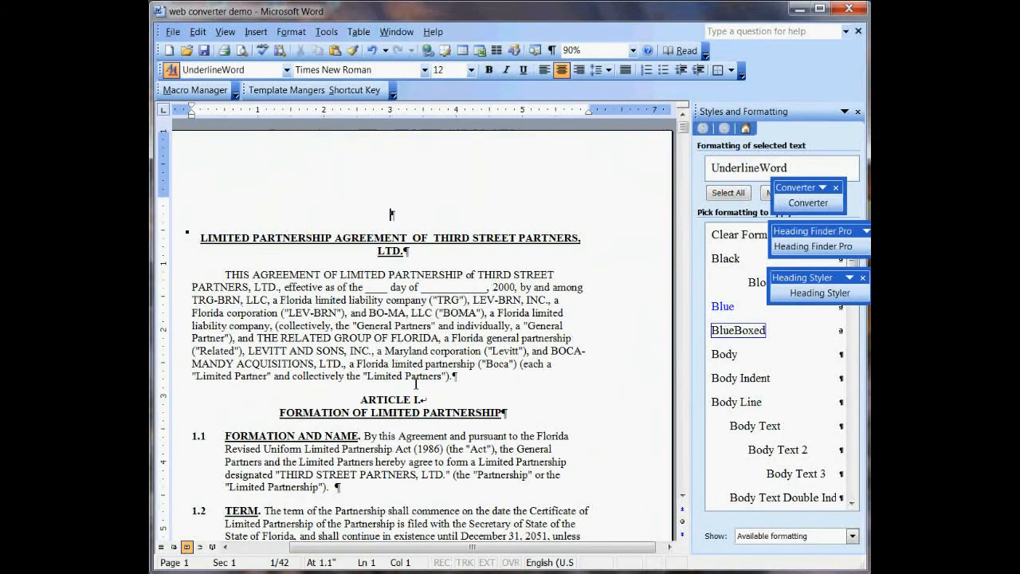
key("Delete")
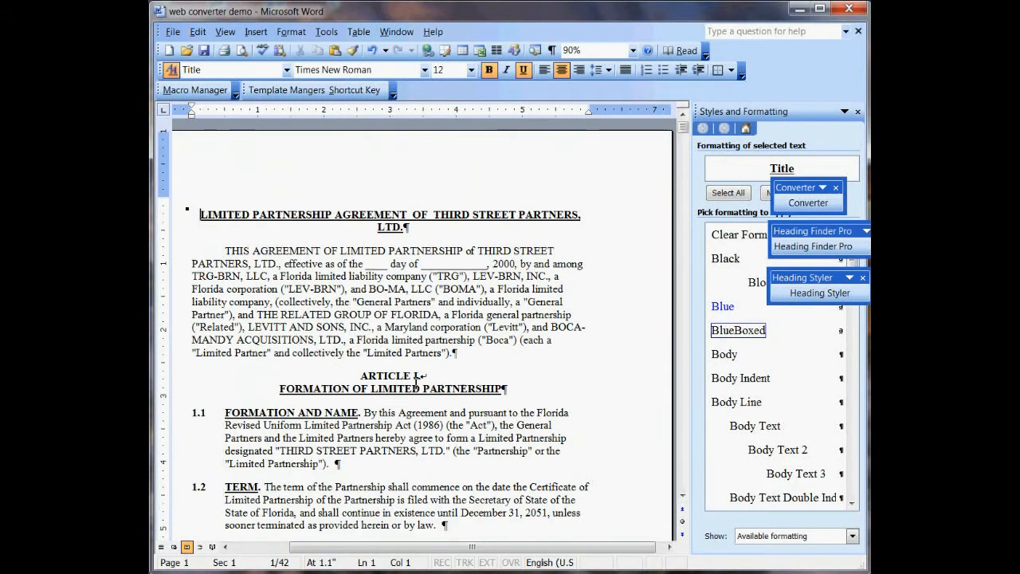
Examine the formatting of the titles and body text in paragraphs 1.1 and 1.2.
key("Down")
key("Down")
key("Down")
key("Down")
key("Down")
key("Down")
key("Down")
key("Down")
key("Down")
key("Down")
key("Down")
key("Down")
key("Down")
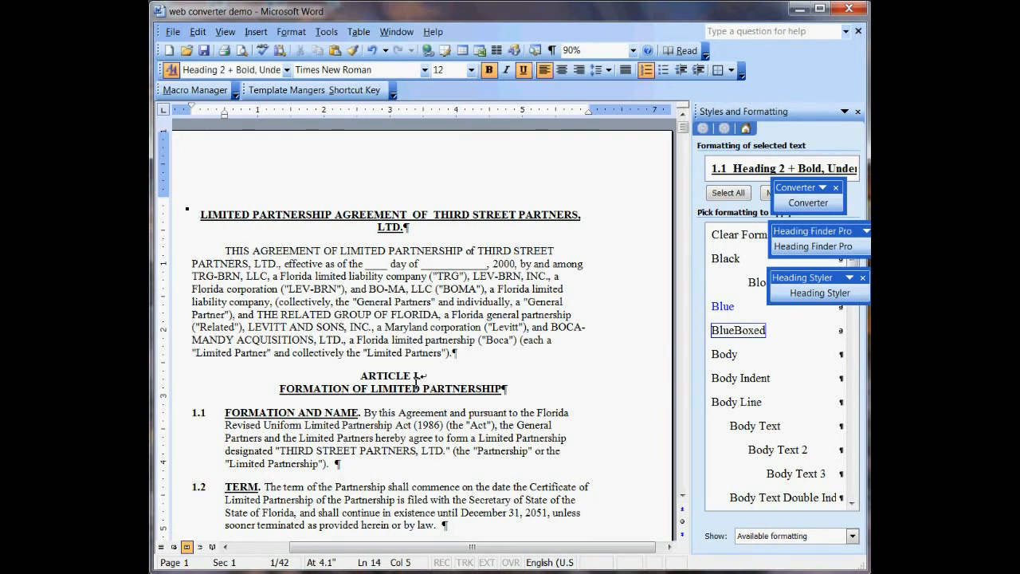
key("ctrl+shift+Down")
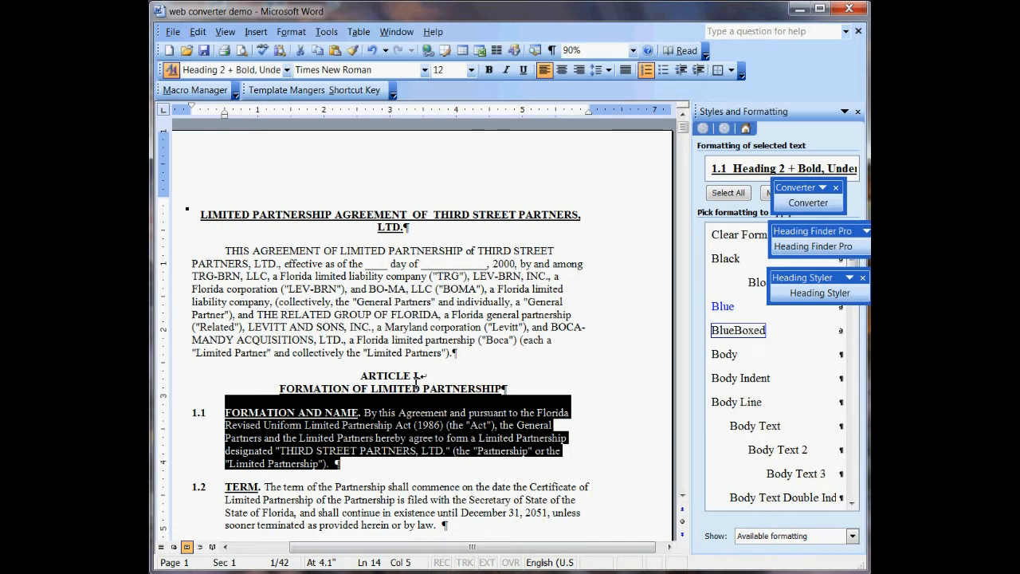
key("Down")
key("Home")
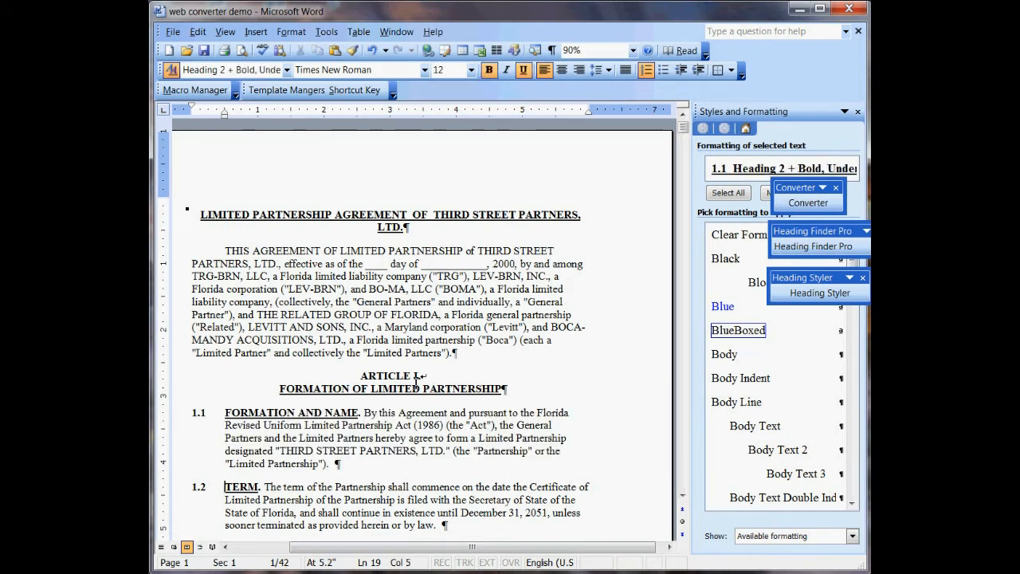
key("Down")
key("Down")
key("Down")
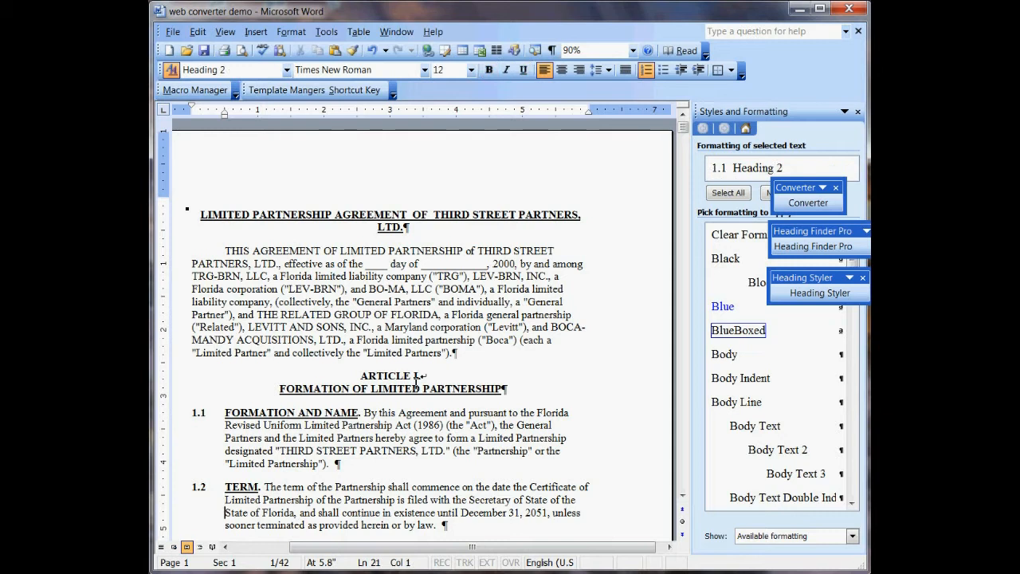
Check the formatting of the paragraph mark at the end of paragraph 1.2.
key("End")
key("shift+Right")
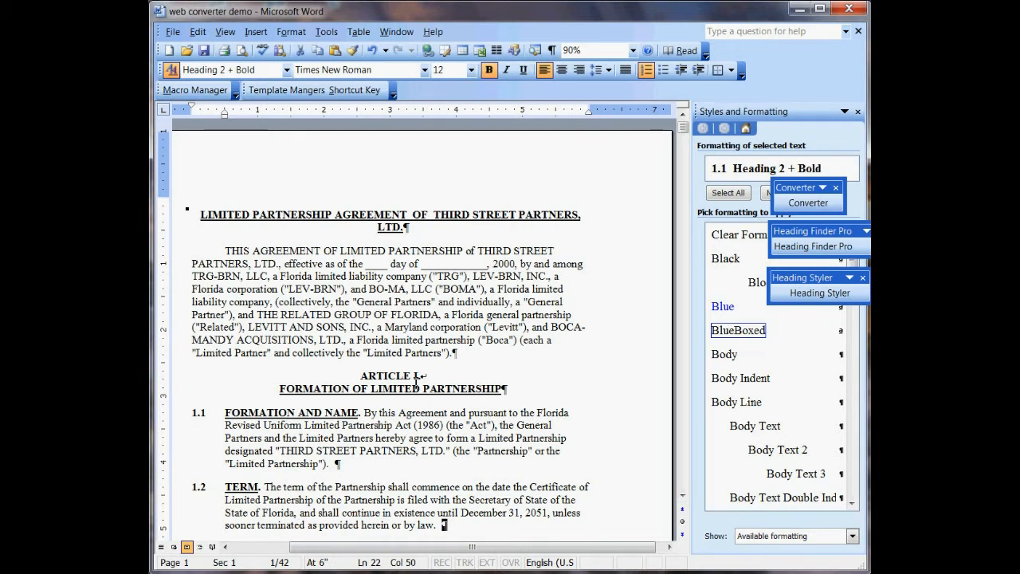
key("shift+Left")
key("shift+Right")
key("shift+Left")
key("shift+Right")
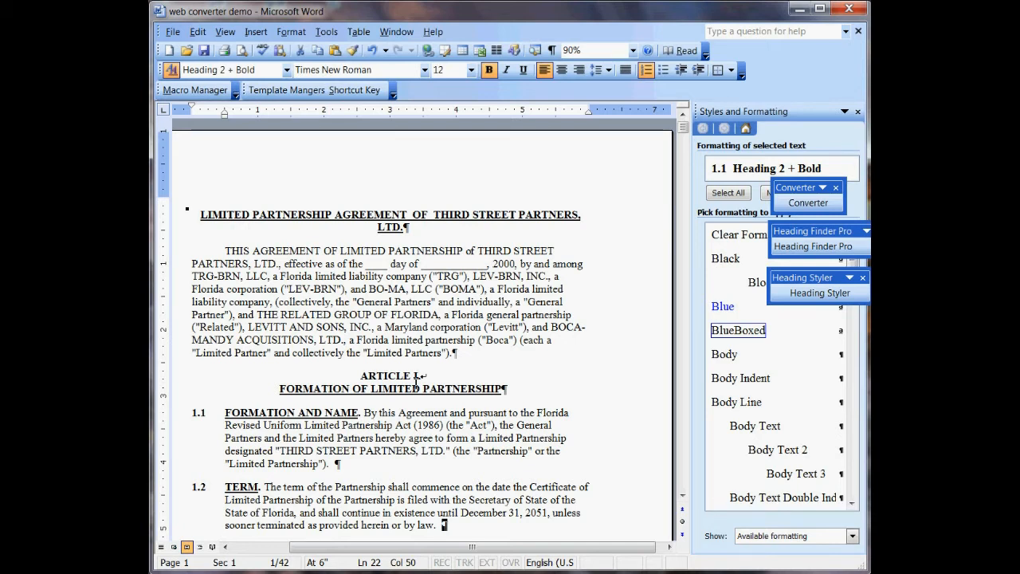
Delete the title text TERM. from the start of paragraph 1.2.
key("ctrl+Up")
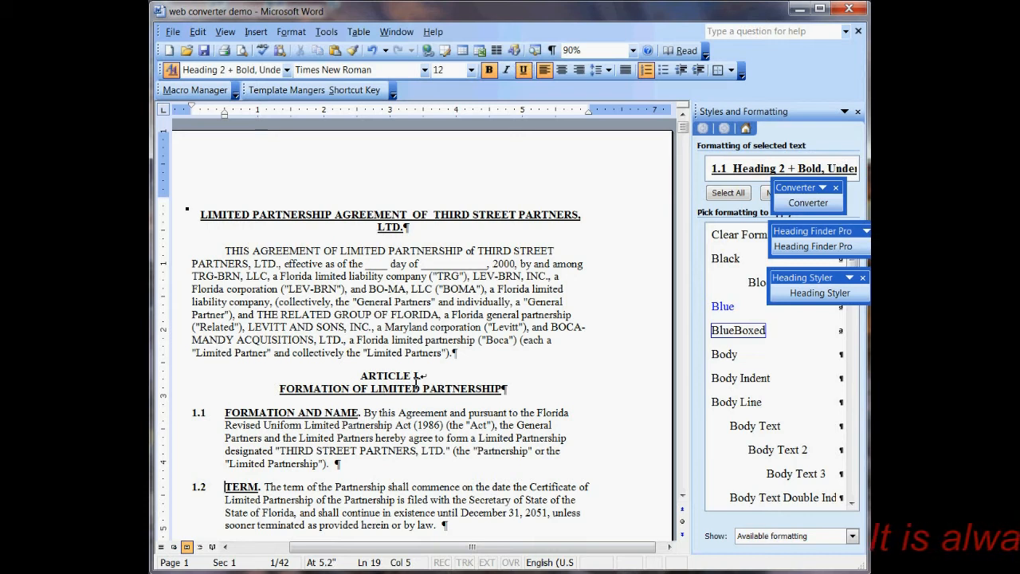
key("ctrl+Right")
key("ctrl+Right")
key("ctrl+Right")
key("ctrl+Left")
key("ctrl+Left")
key("ctrl+Left")
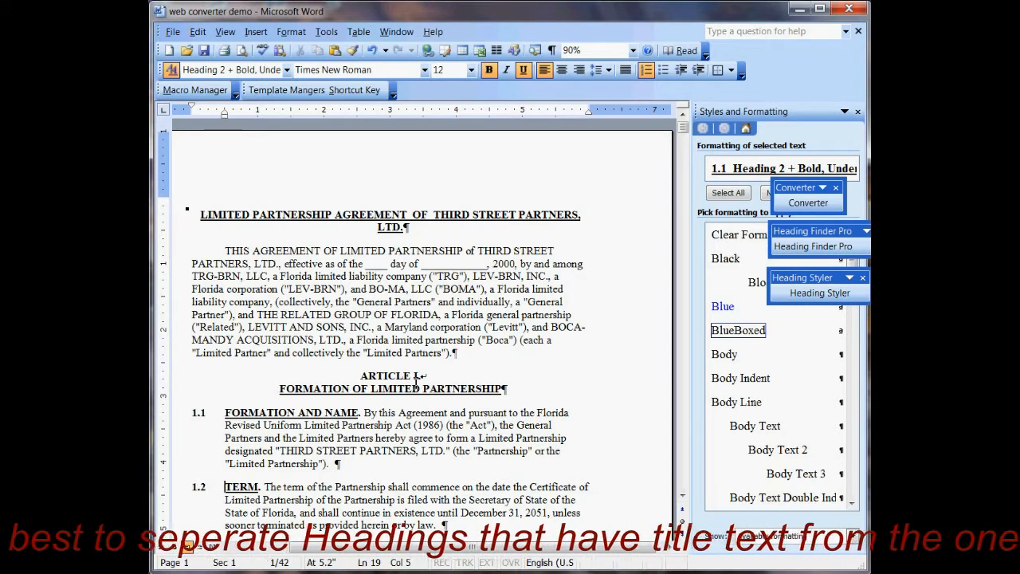
key("shift+Right")
key("shift+Right")
key("shift+Right")
key("shift+Right")
key("shift+Right")
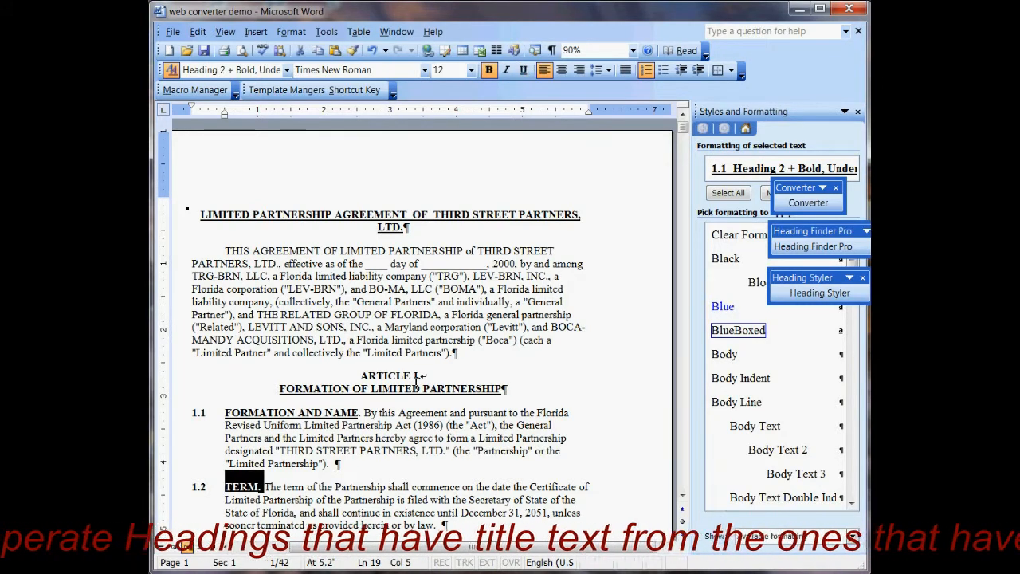
key("Delete")
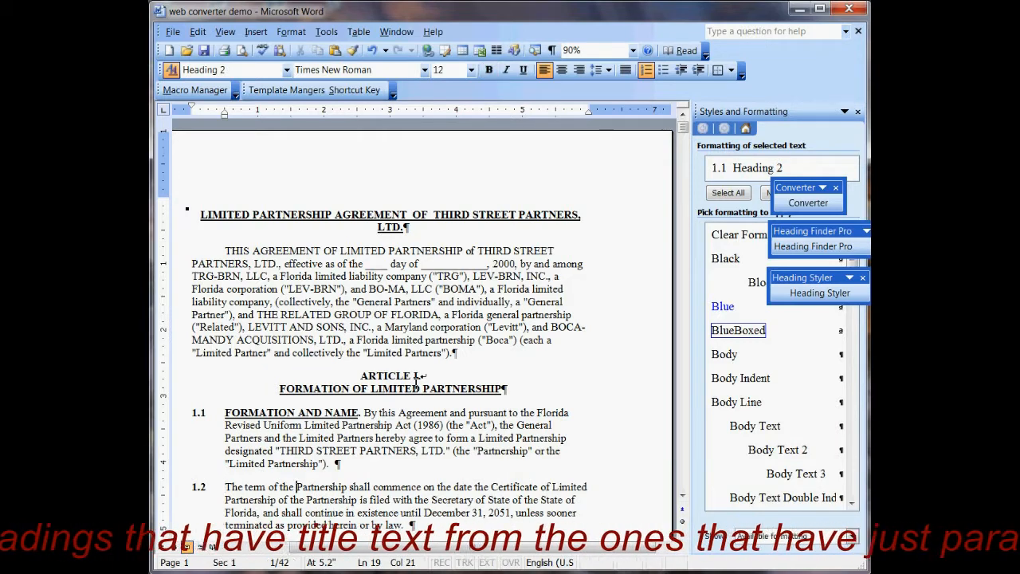